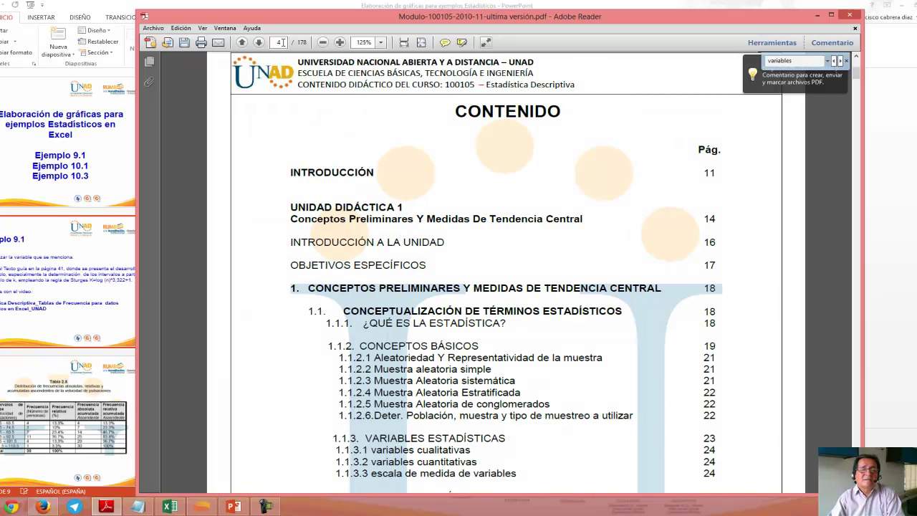
# Go to page 23 of the course module PDF
pyautogui.click(279, 42)
pyautogui.write('23')
pyautogui.press('Return')
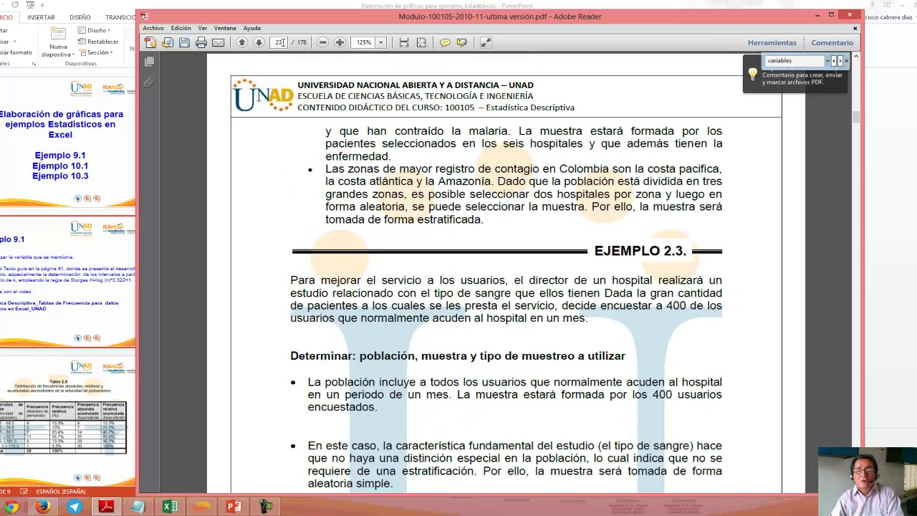
# Scroll down to page 24 and highlight the word 'continua'
pyautogui.scroll(-2, 290, 145)
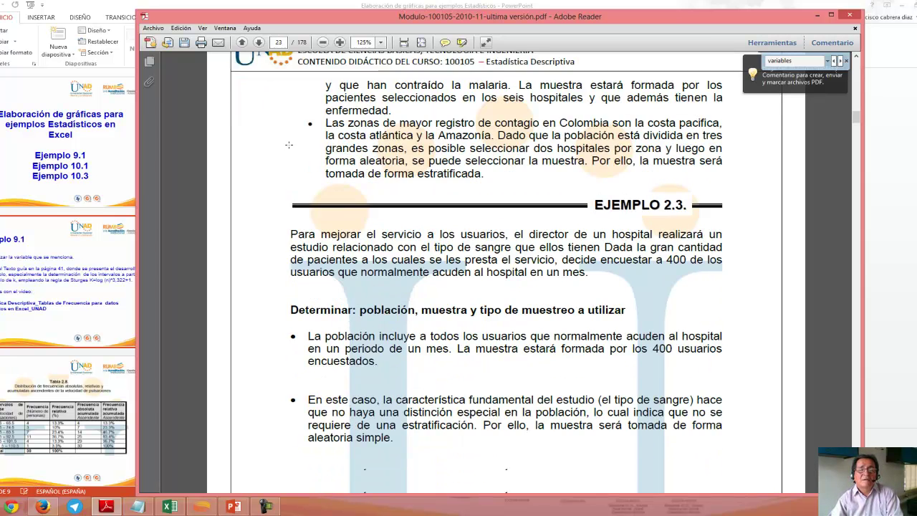
pyautogui.scroll(-3, 290, 145)
pyautogui.scroll(-3, 290, 144)
pyautogui.scroll(-6, 290, 144)
pyautogui.scroll(-1, 289, 144)
pyautogui.scroll(-9, 288, 144)
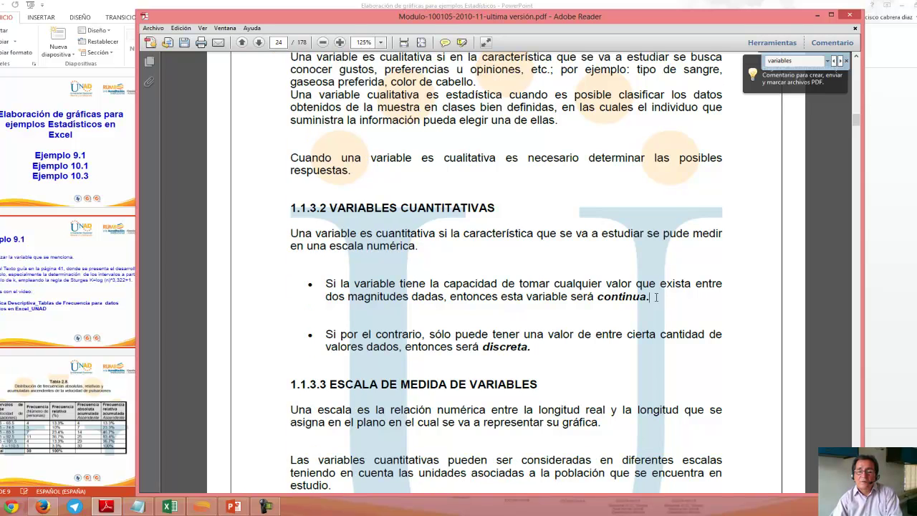
pyautogui.moveTo(655, 296); pyautogui.dragTo(608, 301)
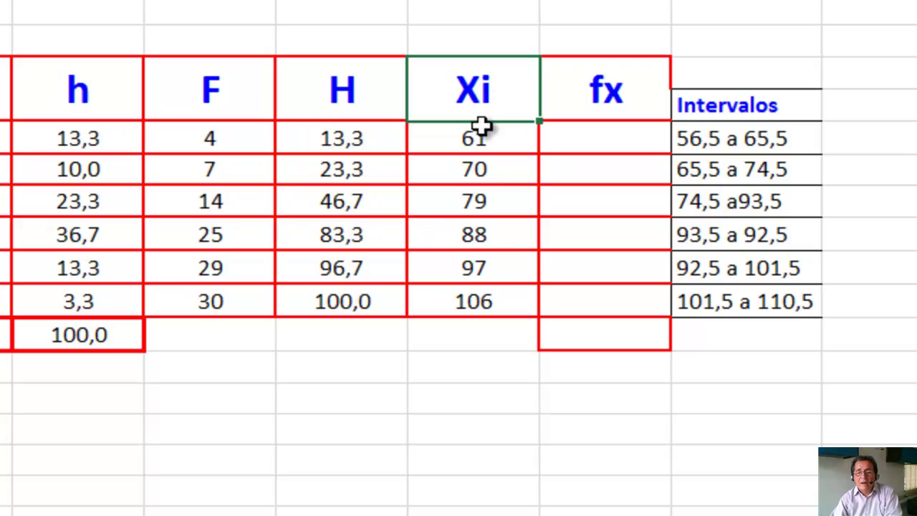
pyautogui.moveTo(477, 129); pyautogui.dragTo(485, 296)
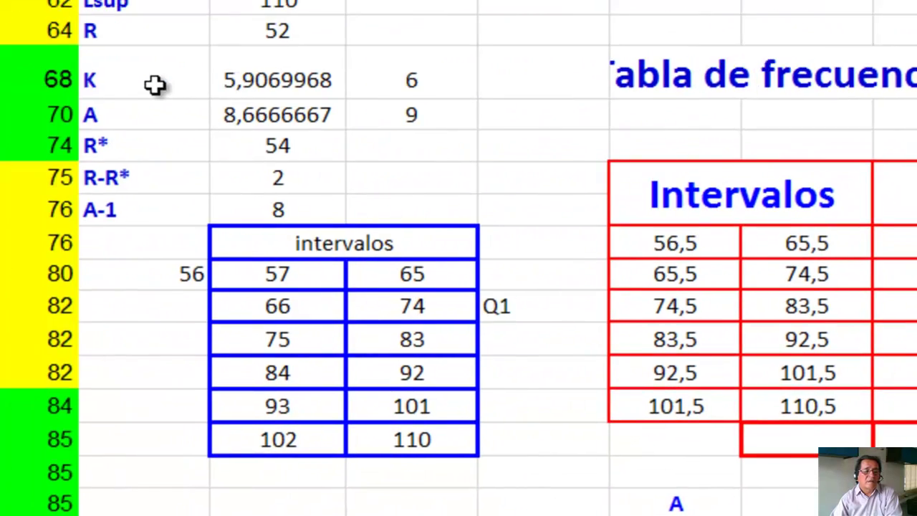
# Select the K row values and the class interval limits starting at 56,5
pyautogui.click(177, 85)
pyautogui.moveTo(185, 86); pyautogui.dragTo(379, 94)
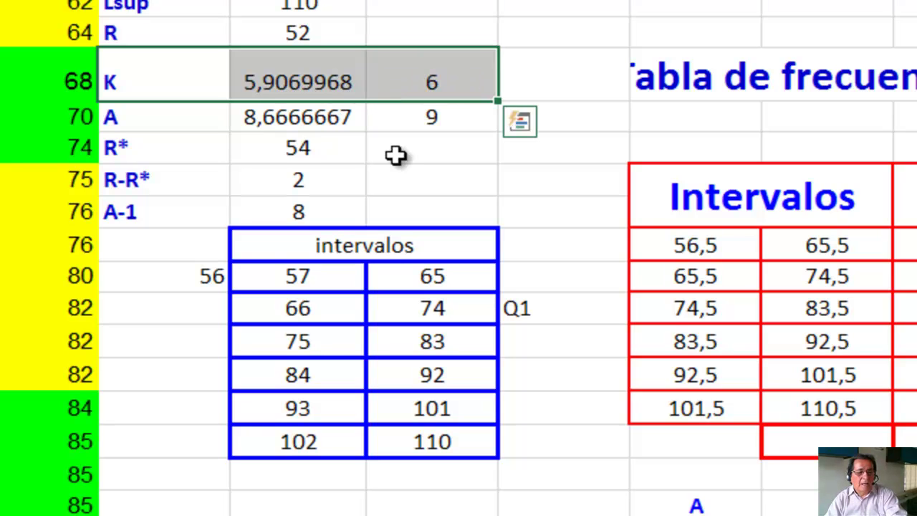
pyautogui.click(678, 249)
pyautogui.moveTo(679, 249); pyautogui.dragTo(822, 406)
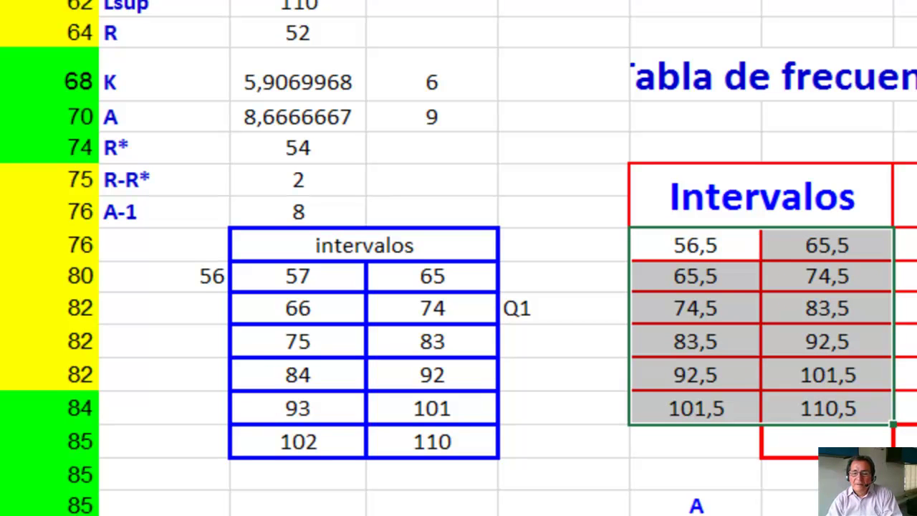
# Switch to the course PDF and clear the page number box
pyautogui.hotkey('alt', 'Tab')
pyautogui.click(86, 119)
pyautogui.press('BackSpace')
# Jump to page 50, scroll past Figures 2.3 and 2.4, and highlight 'escala horizontal'
pyautogui.write('50')
pyautogui.press('Return')
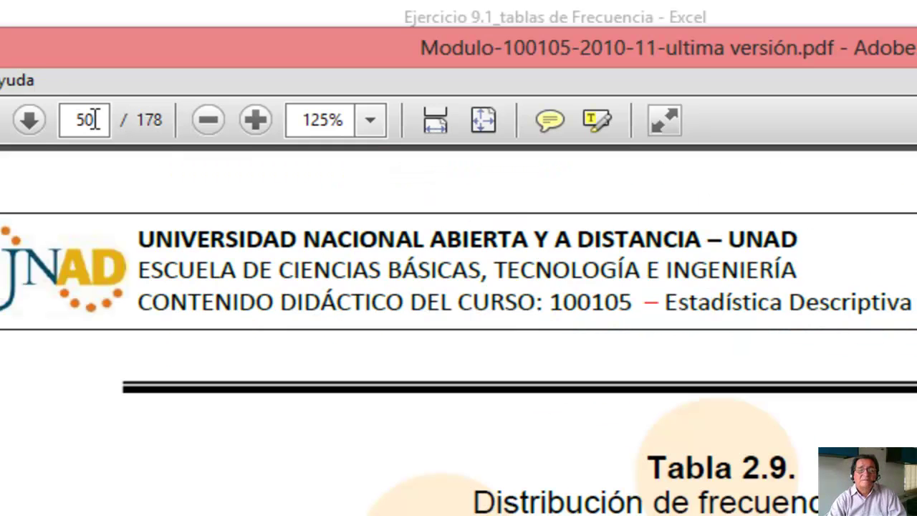
pyautogui.scroll(-5, 365, 270)
pyautogui.scroll(-5, 365, 270)
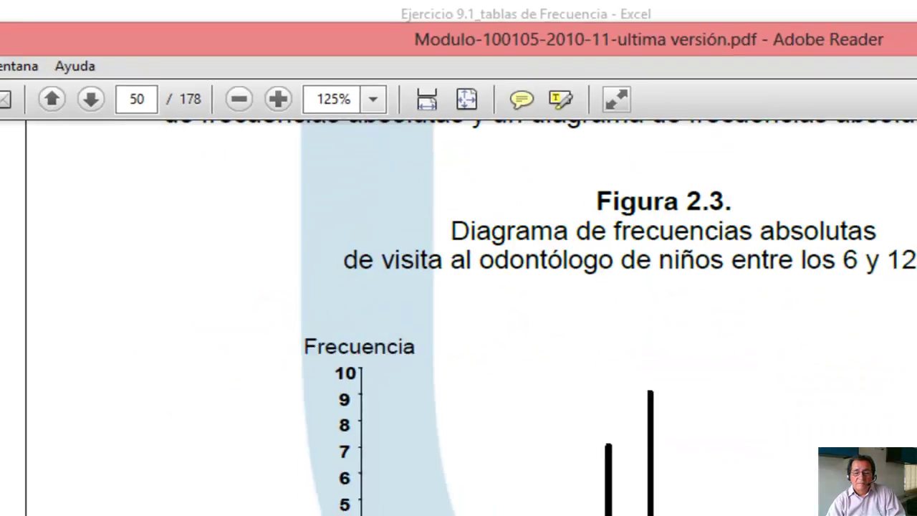
pyautogui.scroll(-5, 366, 270)
pyautogui.scroll(-5, 366, 271)
pyautogui.scroll(-3, 366, 270)
pyautogui.scroll(-5, 366, 270)
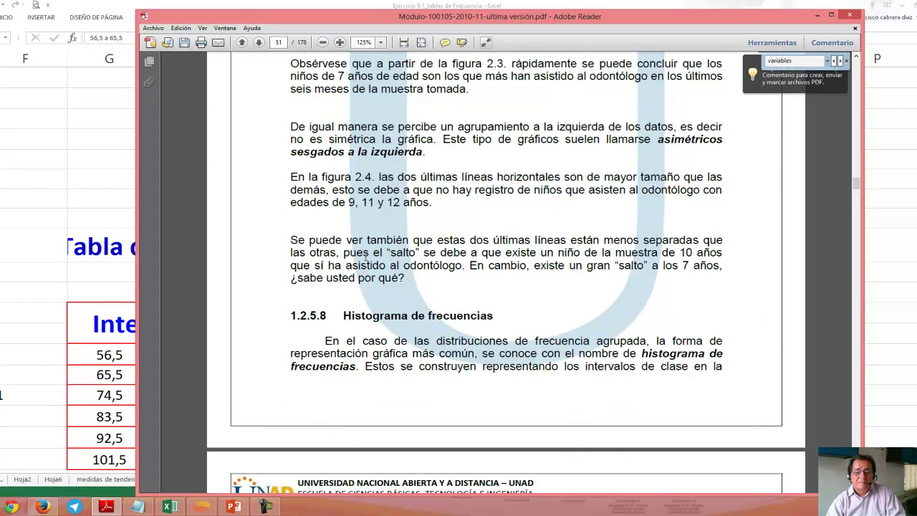
pyautogui.scroll(-4, 366, 265)
pyautogui.scroll(-1, 366, 258)
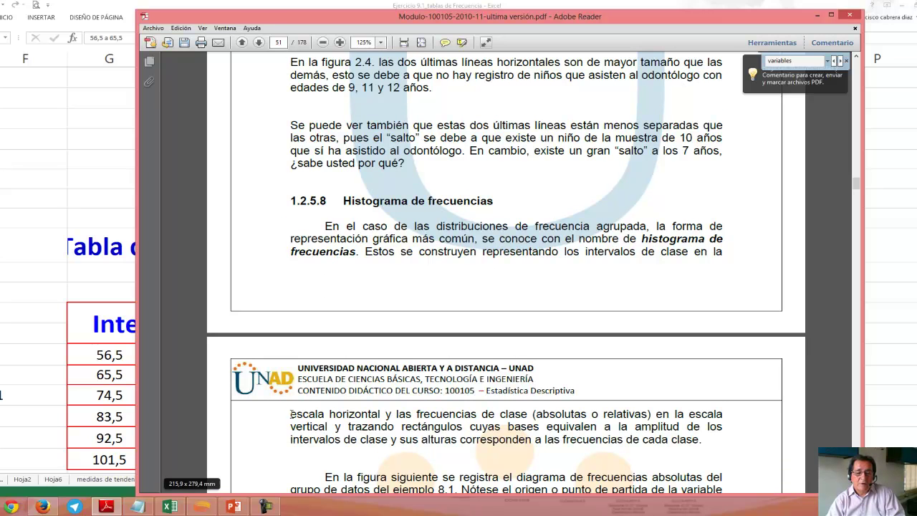
pyautogui.moveTo(290, 414); pyautogui.dragTo(380, 414)
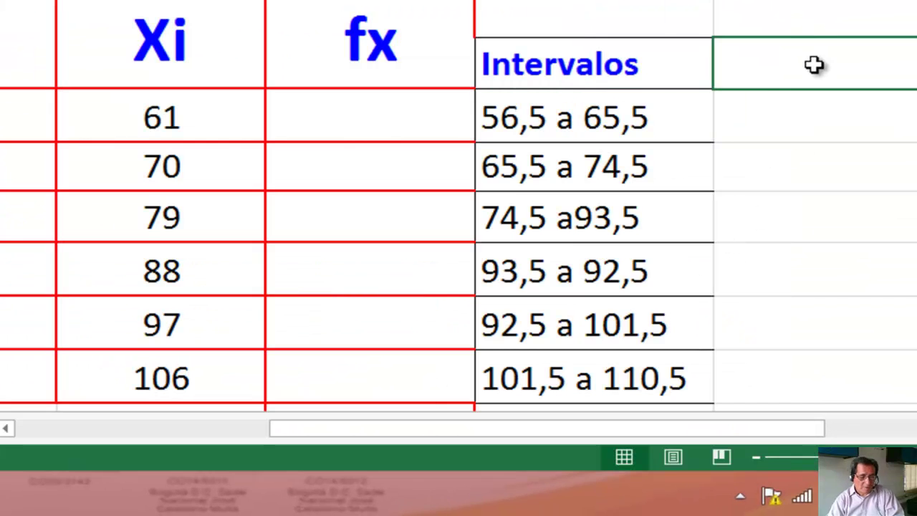
# Head the new column 'f' and link its first cell with =I22
pyautogui.doubleClick(814, 65)
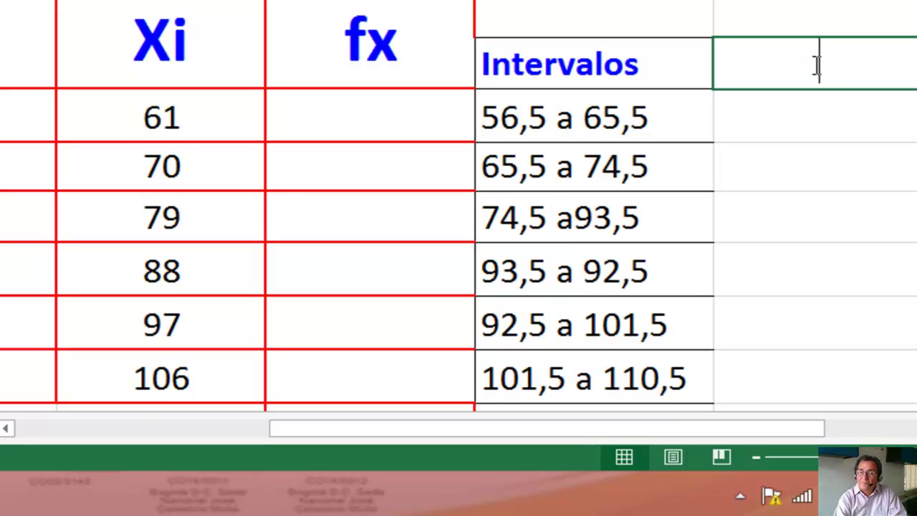
pyautogui.write('f')
pyautogui.press('Return')
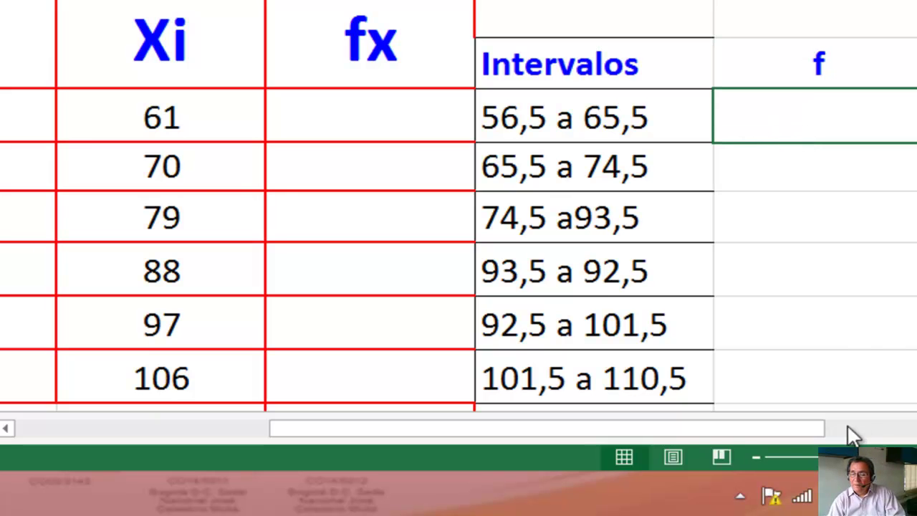
pyautogui.hscroll(3, 440, 239)
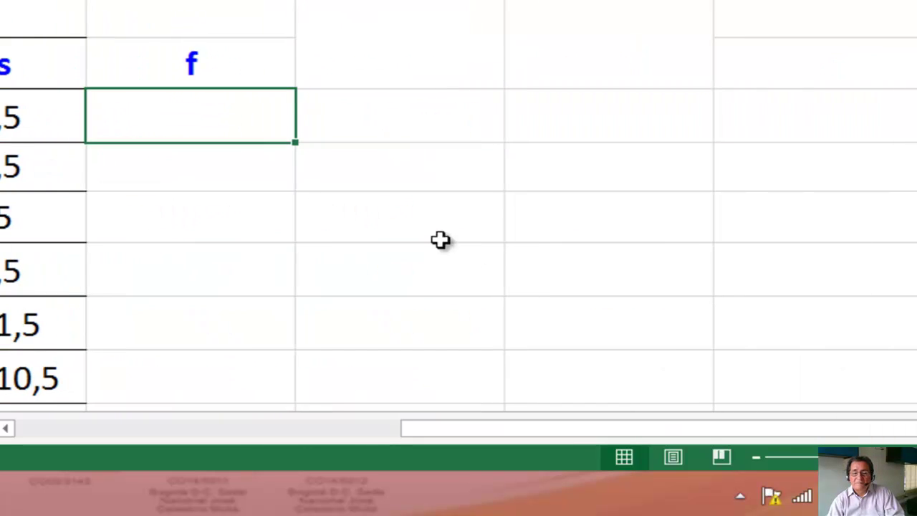
pyautogui.doubleClick(183, 126)
pyautogui.write('=')
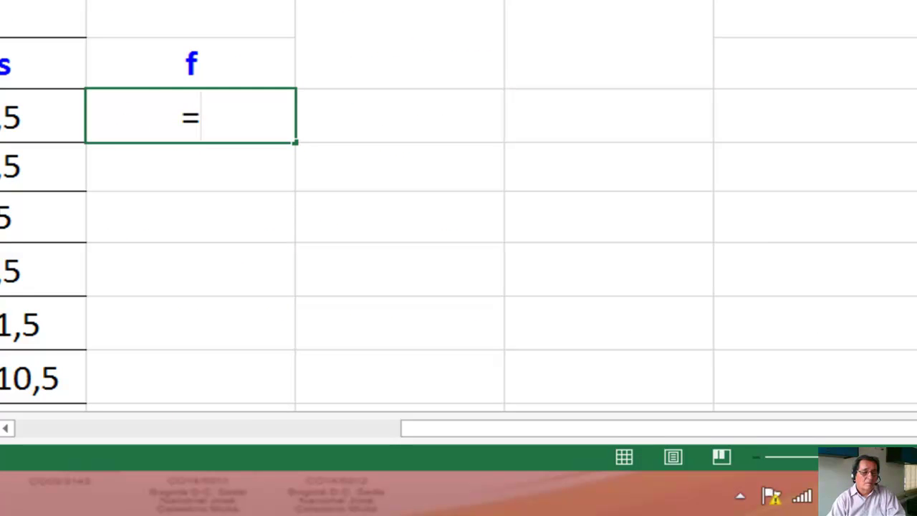
pyautogui.write('I22')
pyautogui.press('Return')
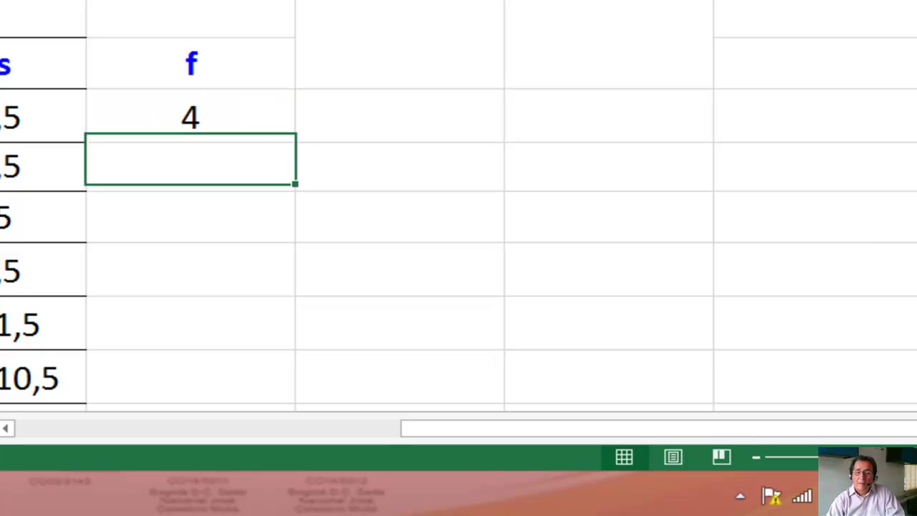
# Fill the formula down to get 4, 3, 7, 11, 4, 1, then select the Intervalos and f columns
pyautogui.click(153, 109)
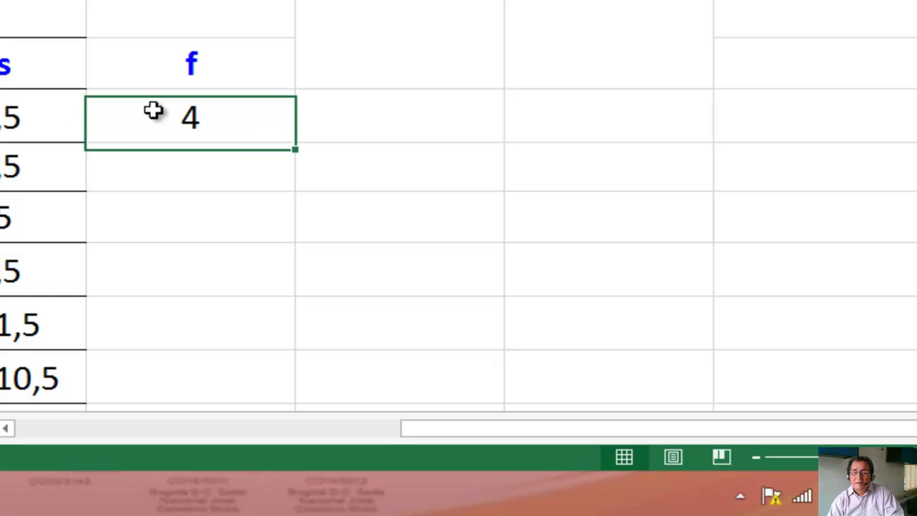
pyautogui.moveTo(290, 143); pyautogui.dragTo(279, 399)
pyautogui.moveTo(520, 333); pyautogui.dragTo(625, 459)
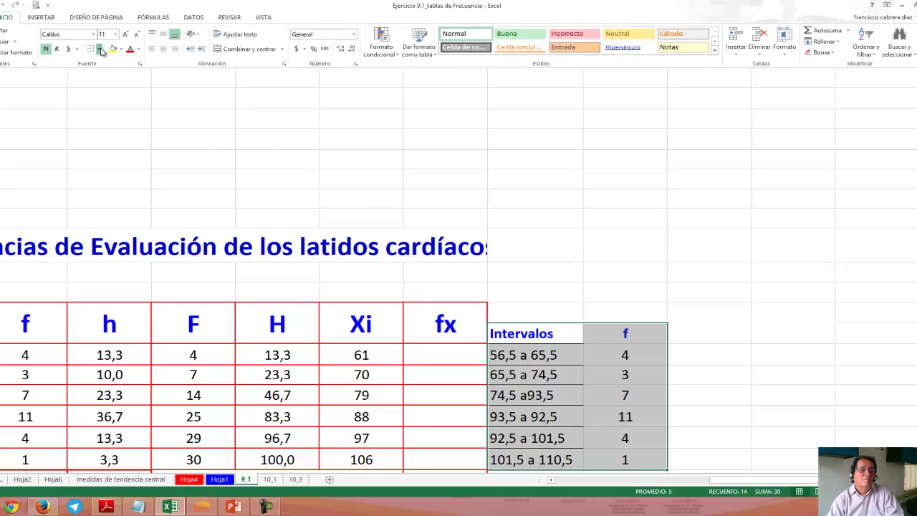
# Put all borders on the table and insert a column chart of the frequencies
pyautogui.click(101, 49)
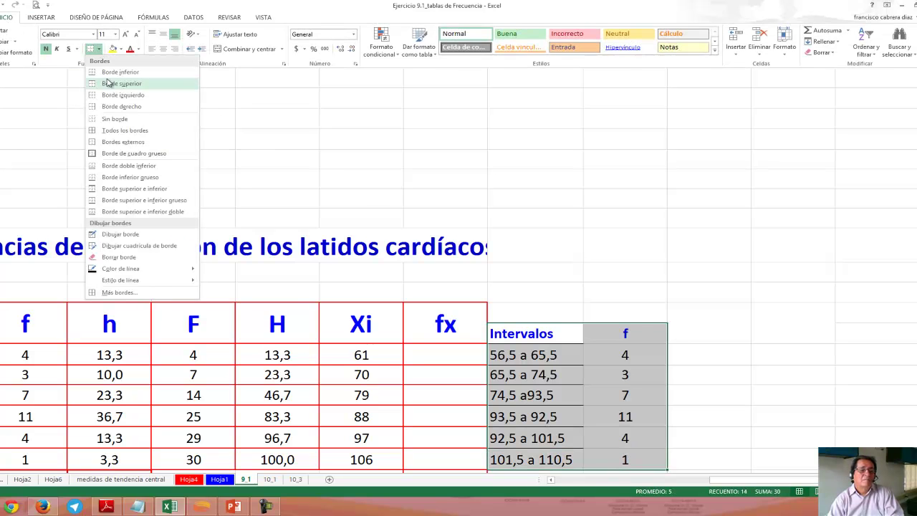
pyautogui.click(100, 131)
pyautogui.click(49, 20)
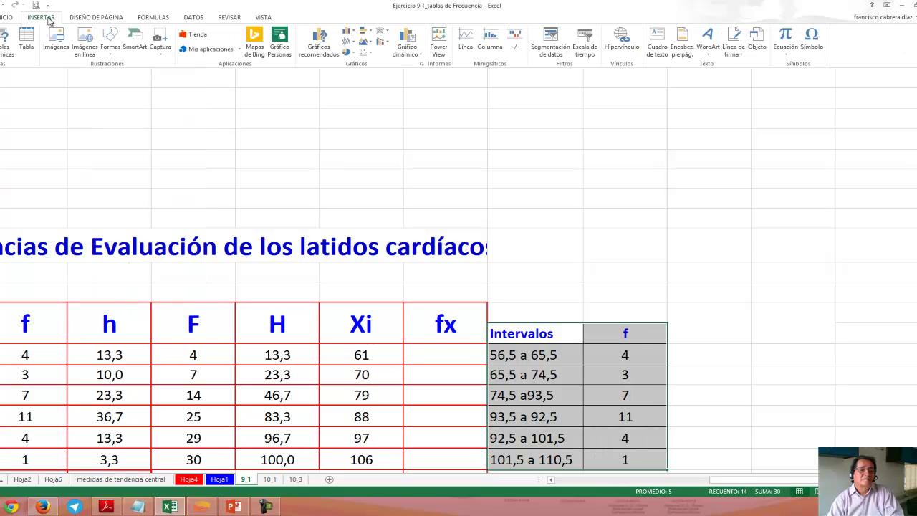
pyautogui.click(327, 36)
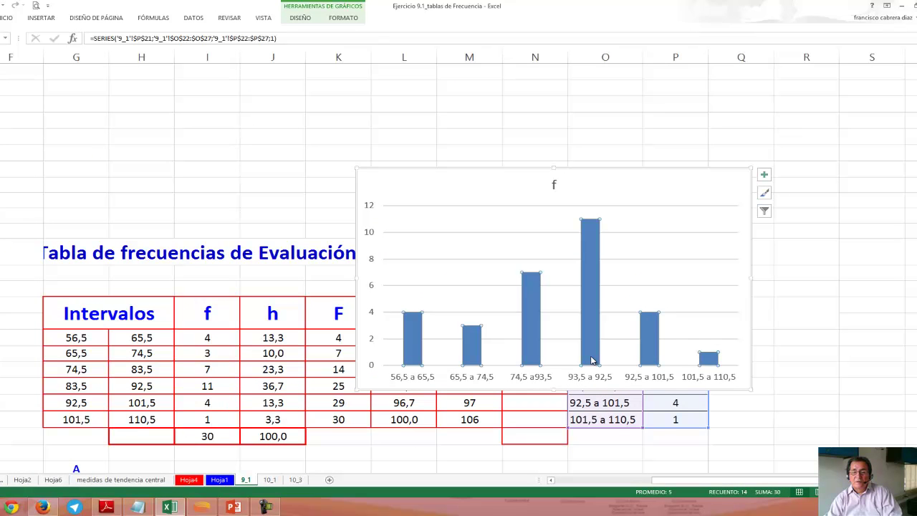
# Set the f series gap width to 2%, then select the chart title
pyautogui.rightClick(592, 360)
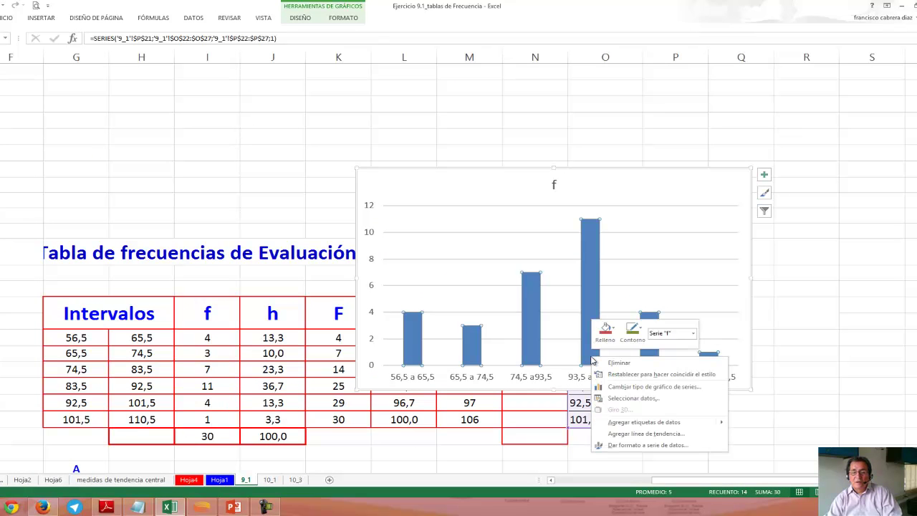
pyautogui.click(617, 445)
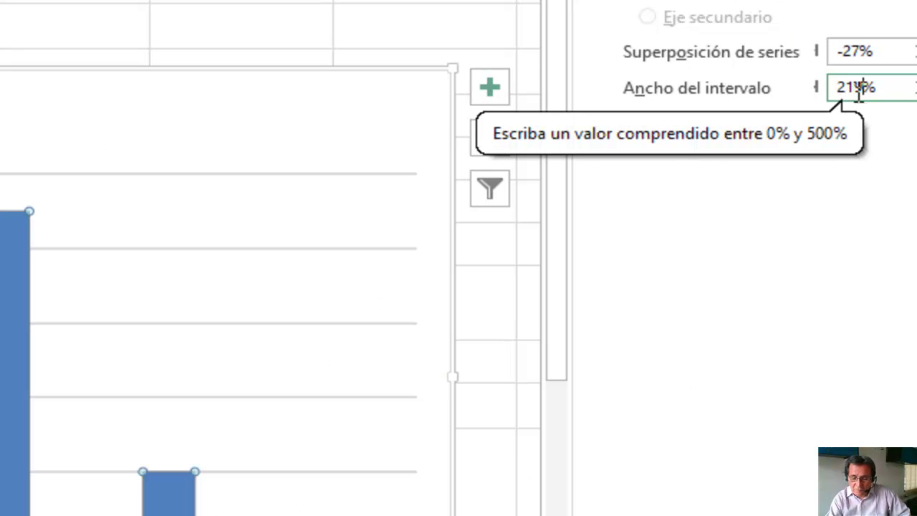
pyautogui.click(862, 88)
pyautogui.press('BackSpace')
pyautogui.press('BackSpace')
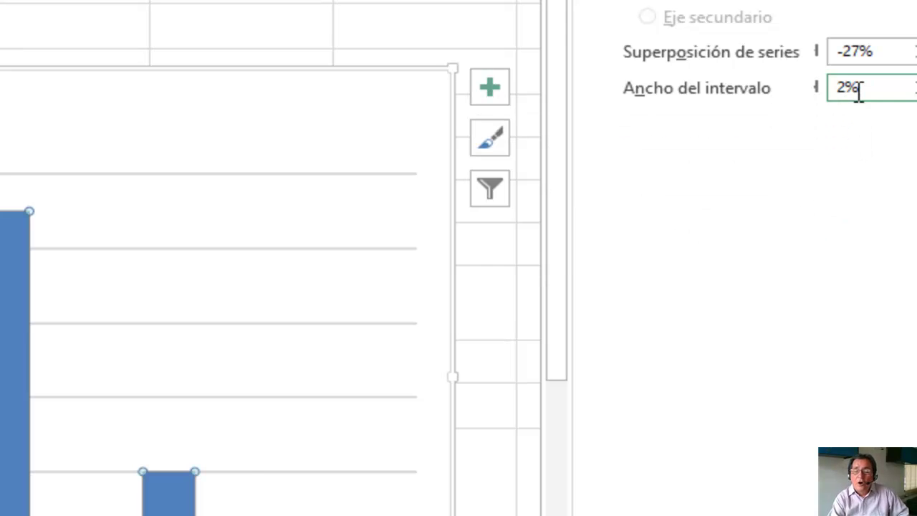
pyautogui.press('Return')
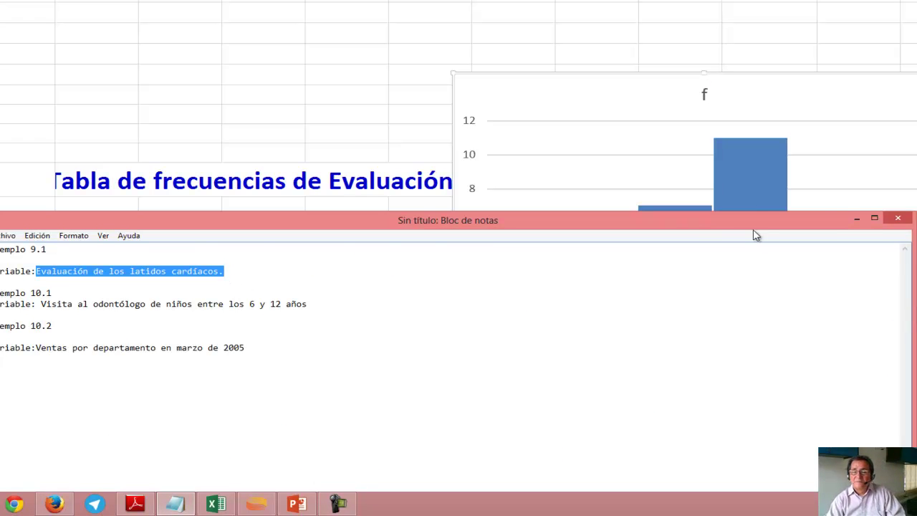
pyautogui.click(857, 217)
pyautogui.click(714, 101)
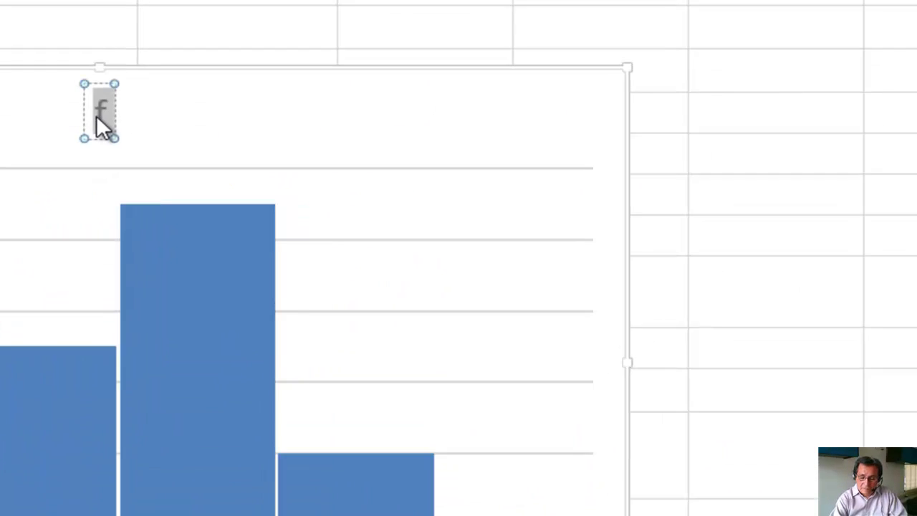
# Replace the chart title with the pasted 'Evaluación de los latidos cardíacos.'
pyautogui.press('BackSpace')
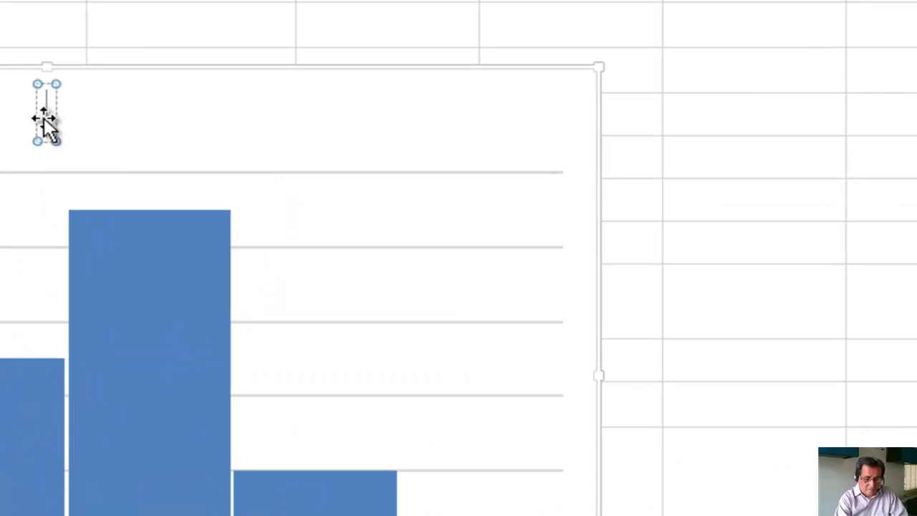
pyautogui.hotkey('ctrl', 'v')
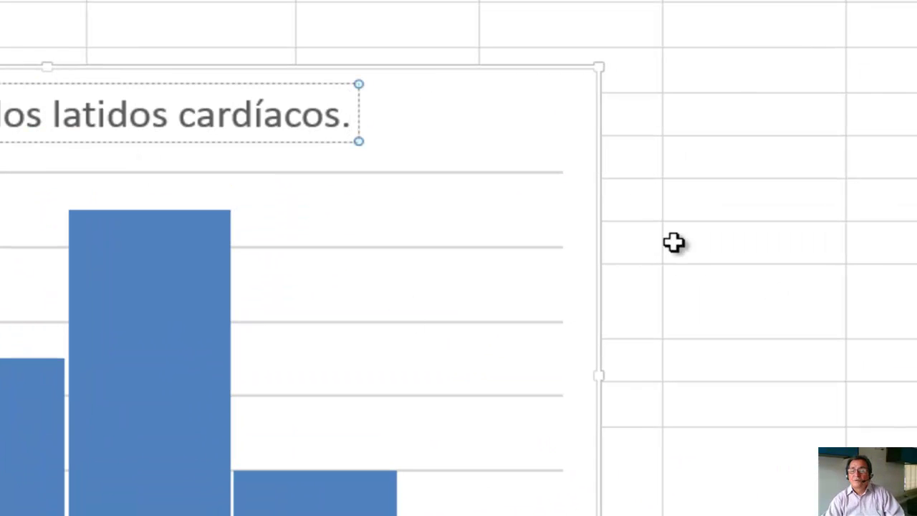
pyautogui.click(672, 117)
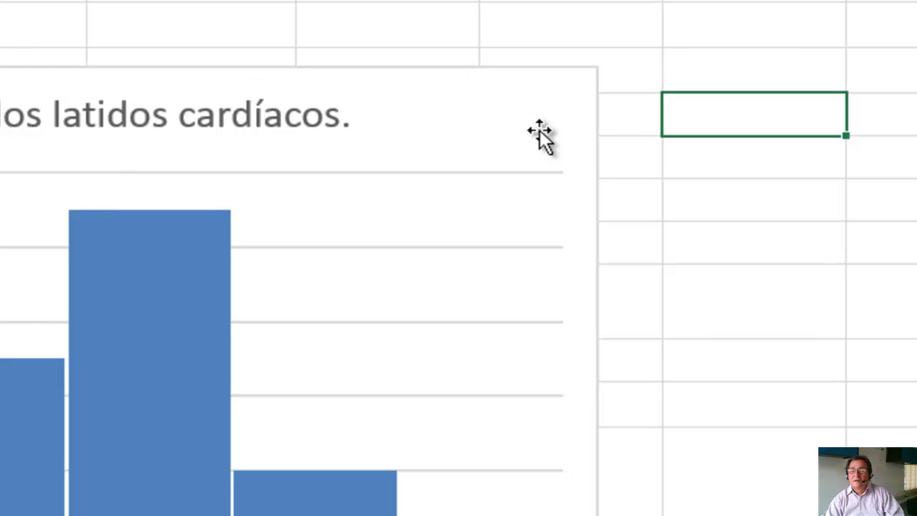
# Turn on axis titles for both axes from the Chart Elements list
pyautogui.click(577, 112)
pyautogui.click(645, 86)
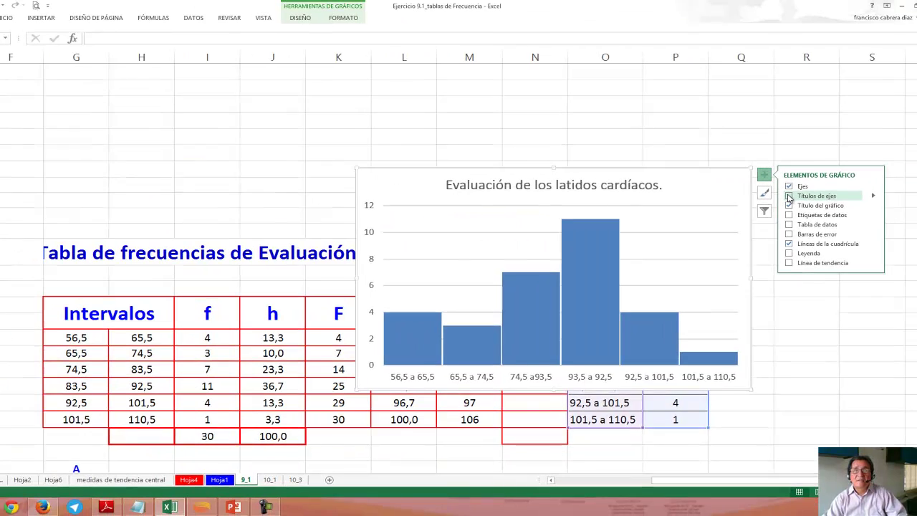
pyautogui.click(790, 196)
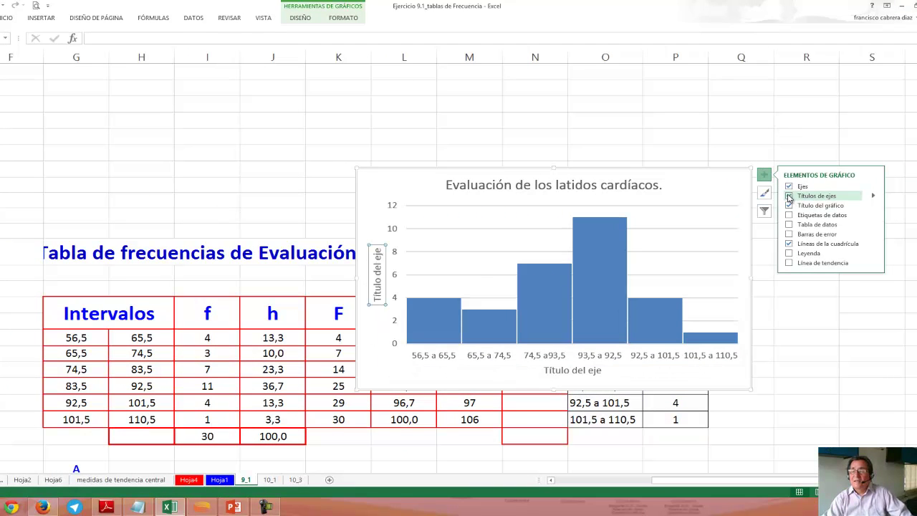
pyautogui.click(842, 197)
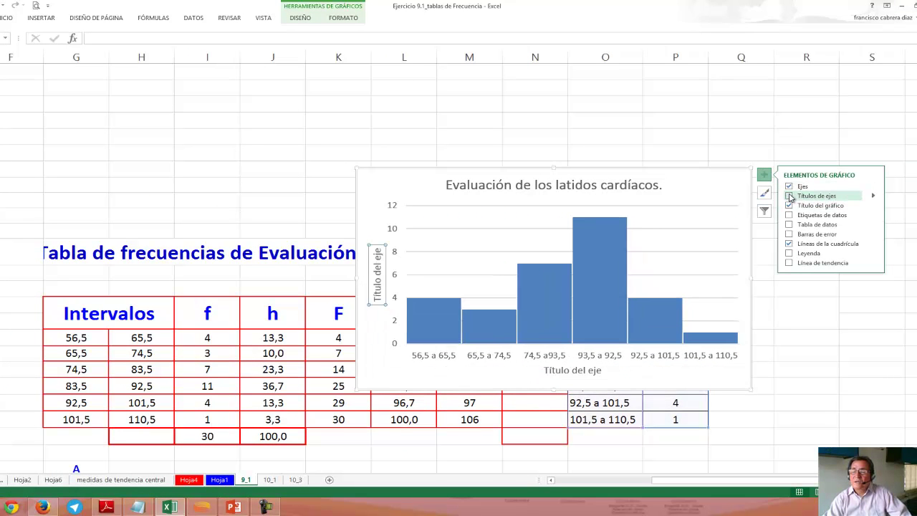
pyautogui.click(873, 196)
pyautogui.click(761, 198)
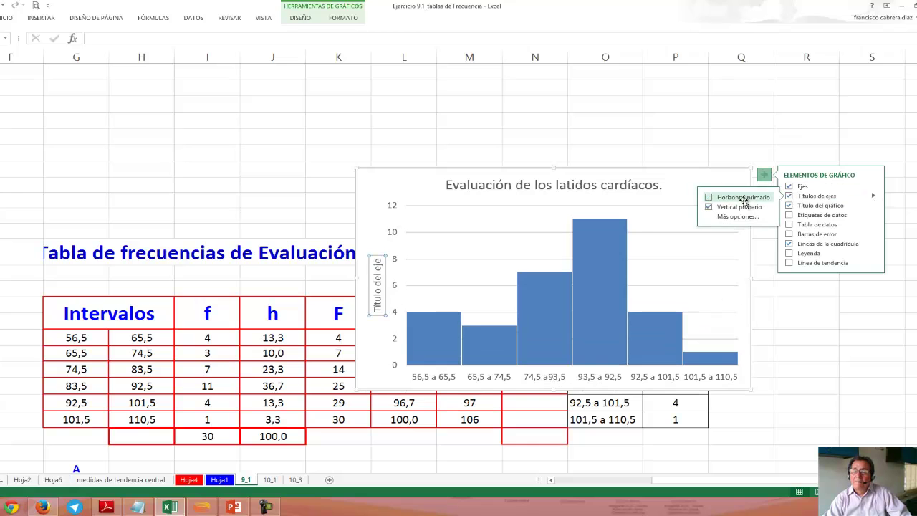
pyautogui.click(711, 199)
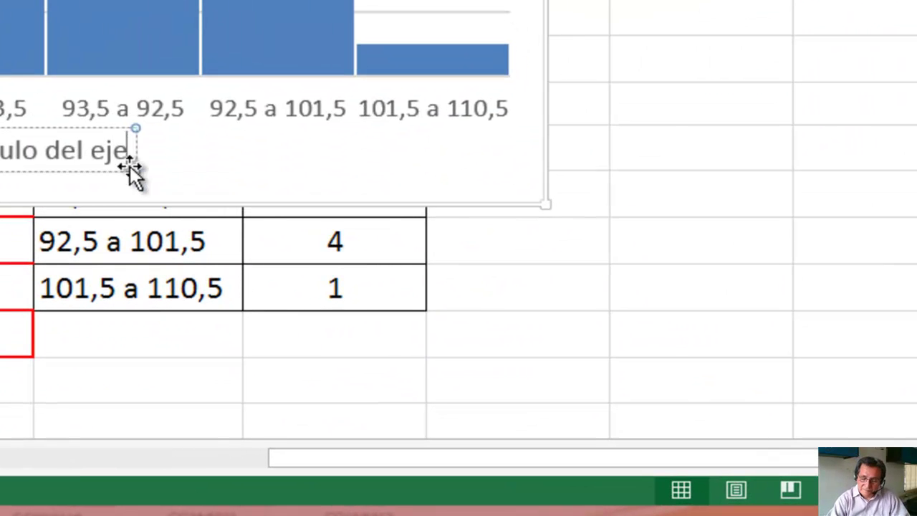
pyautogui.click(823, 199)
pyautogui.click(792, 198)
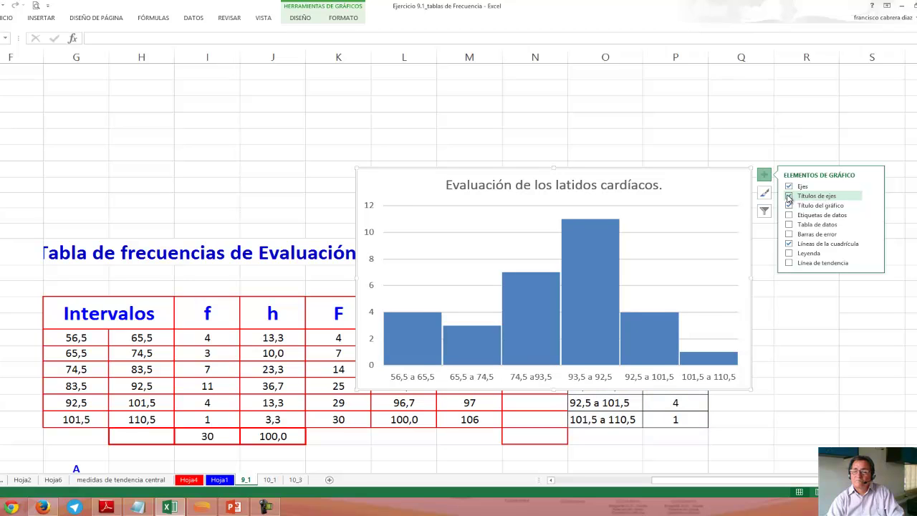
pyautogui.click(811, 198)
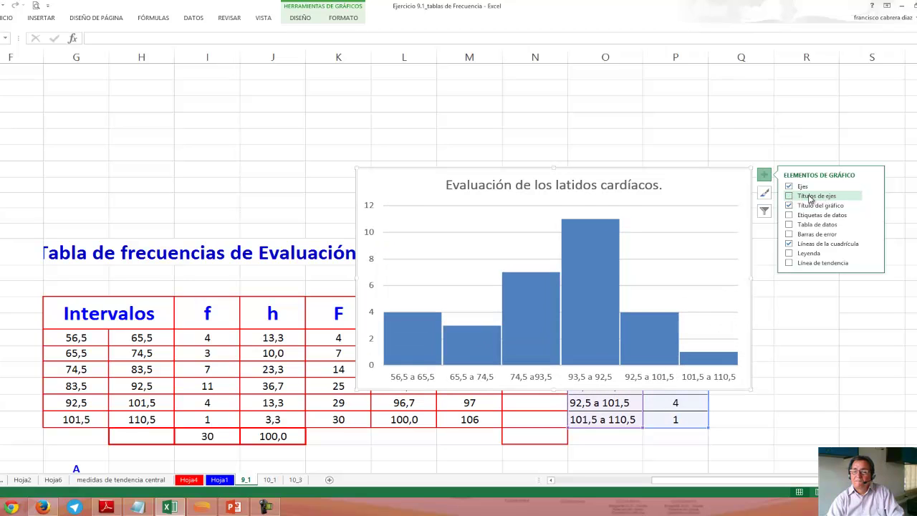
pyautogui.click(789, 198)
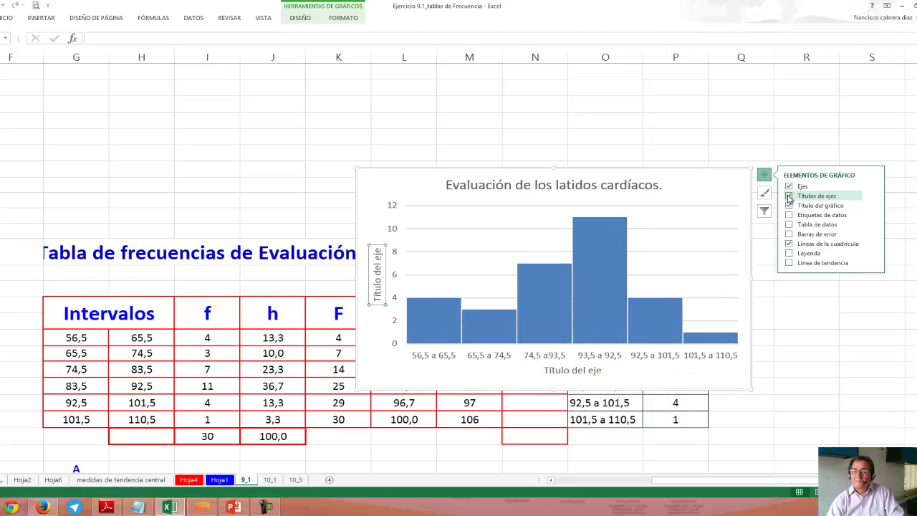
pyautogui.click(863, 201)
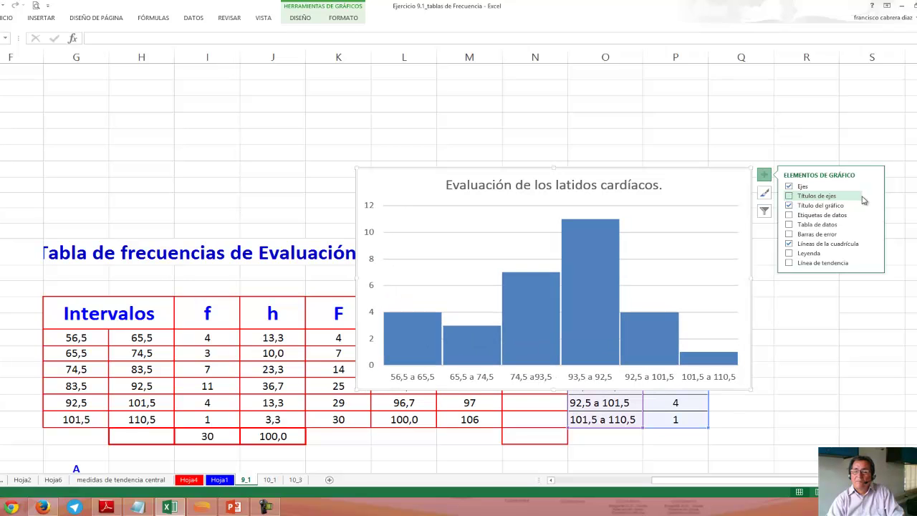
pyautogui.click(788, 197)
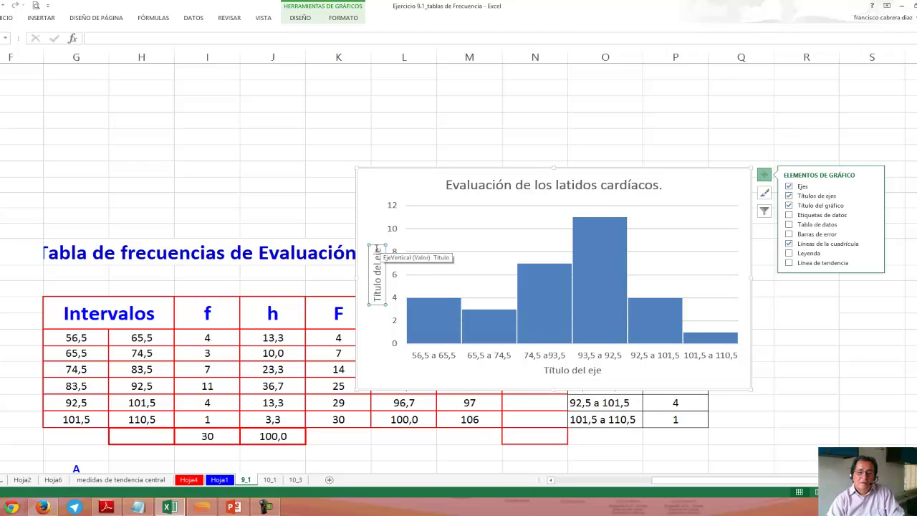
# Change the vertical axis title to 'Personas' and select the horizontal axis title
pyautogui.click(376, 247)
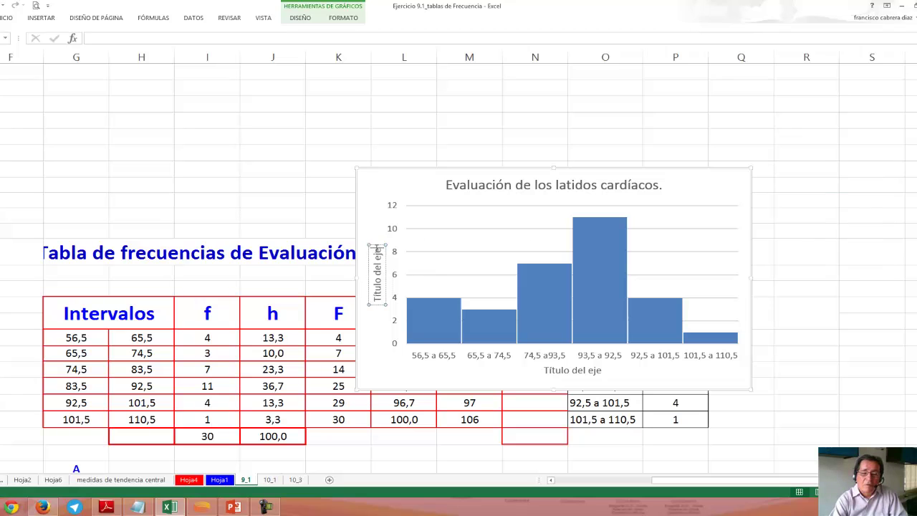
pyautogui.click(376, 248)
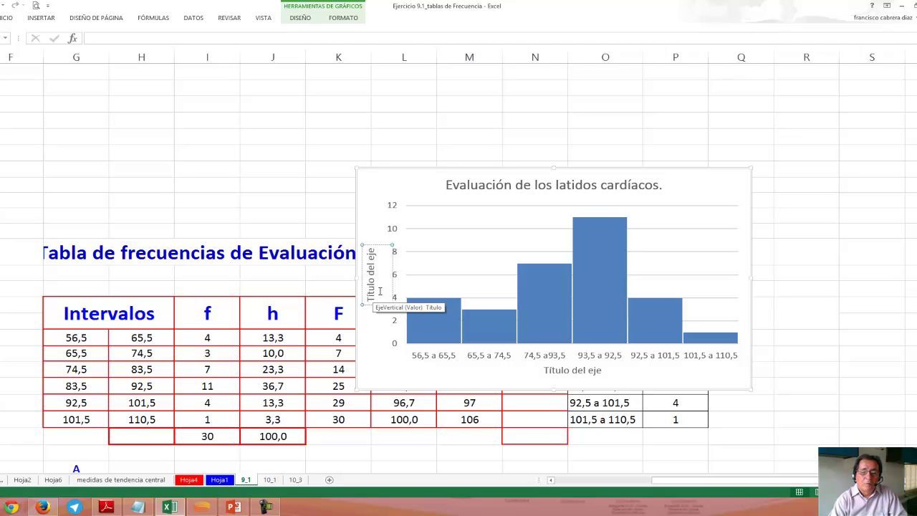
pyautogui.hotkey('shift', 'End')
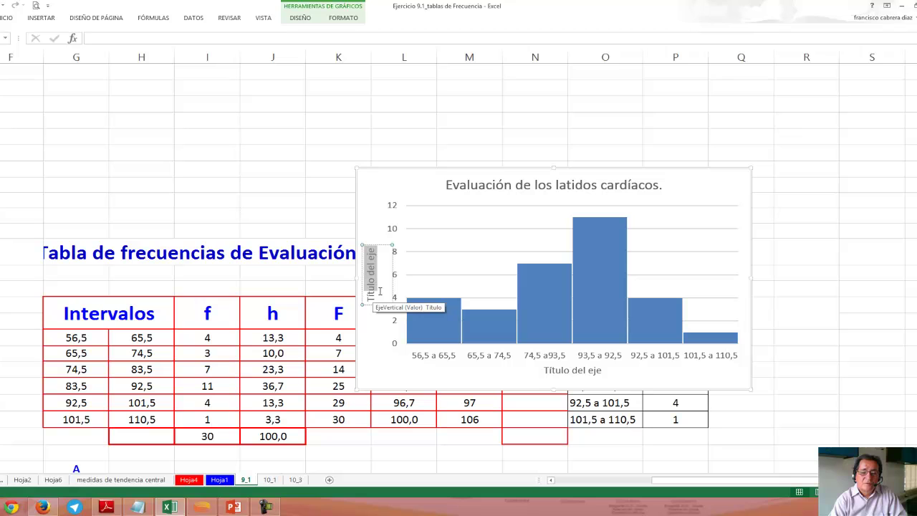
pyautogui.press('Delete')
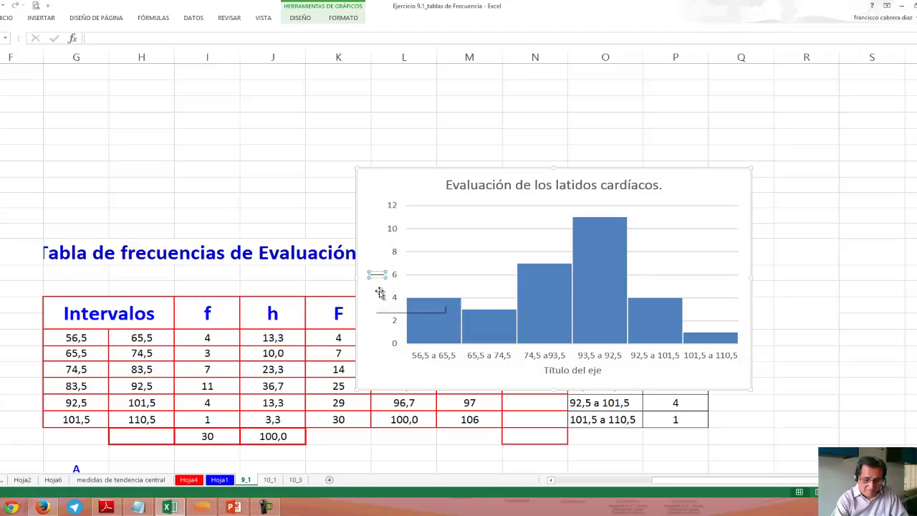
pyautogui.write('Personas')
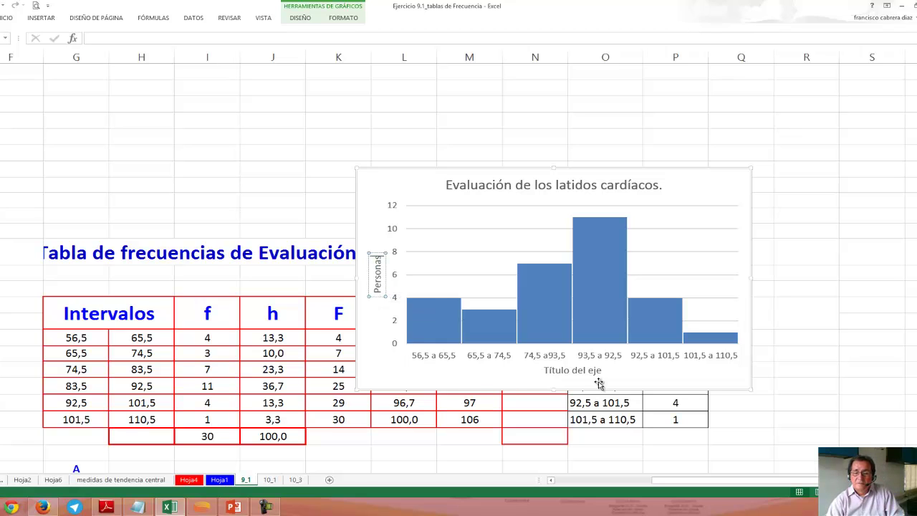
pyautogui.click(583, 372)
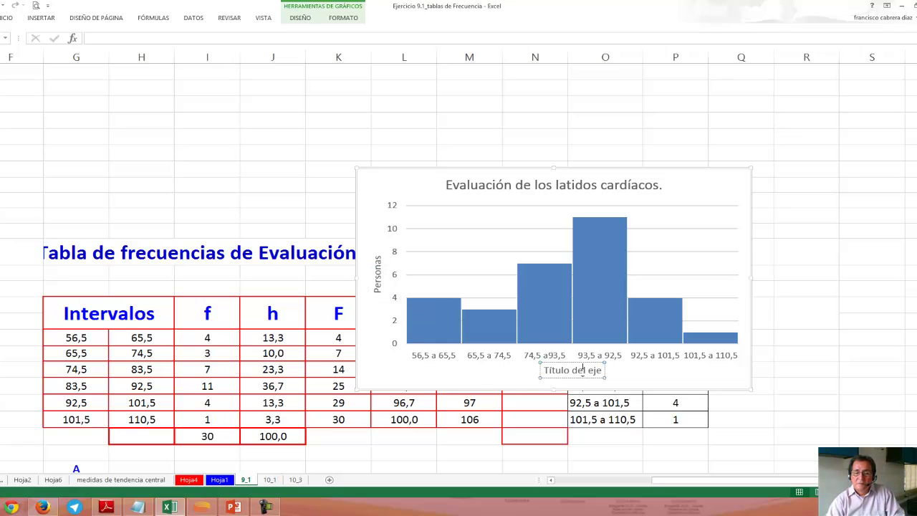
pyautogui.doubleClick(583, 371)
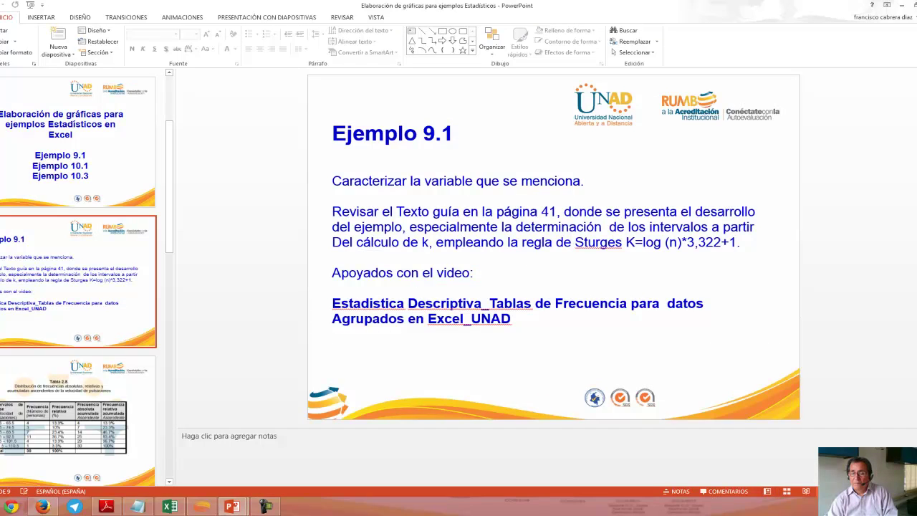
# Present the Ejemplo 9.1 slide and the next one, then end the slide show
pyautogui.hotkey('shift', 'F5')
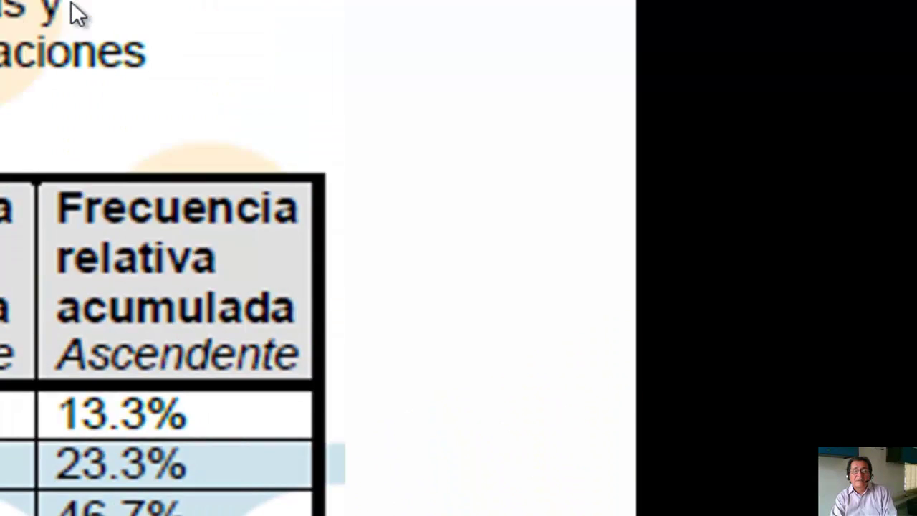
pyautogui.click(76, 14)
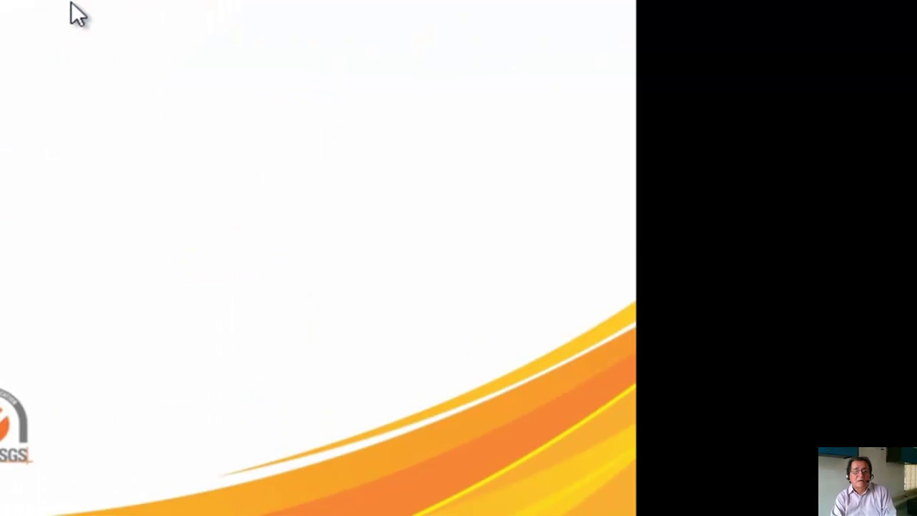
pyautogui.press('Escape')
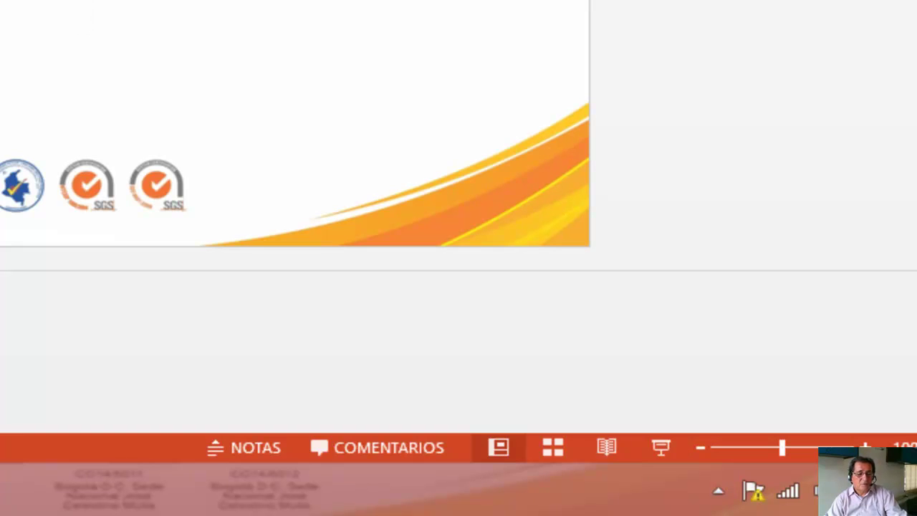
# Bring up the PDF at page 50 with Ejemplo 10.1 and maximize its window
pyautogui.hotkey('alt', 'Tab')
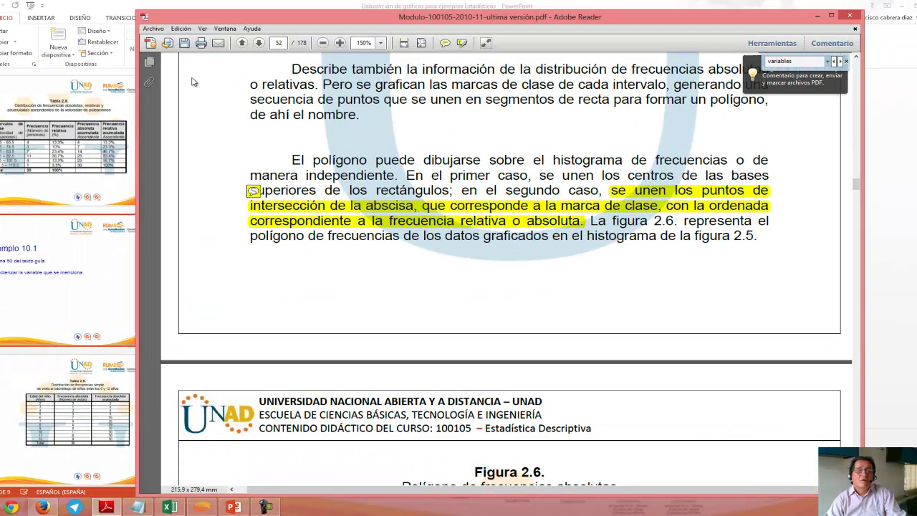
pyautogui.click(241, 42)
pyautogui.click(242, 42)
pyautogui.click(832, 16)
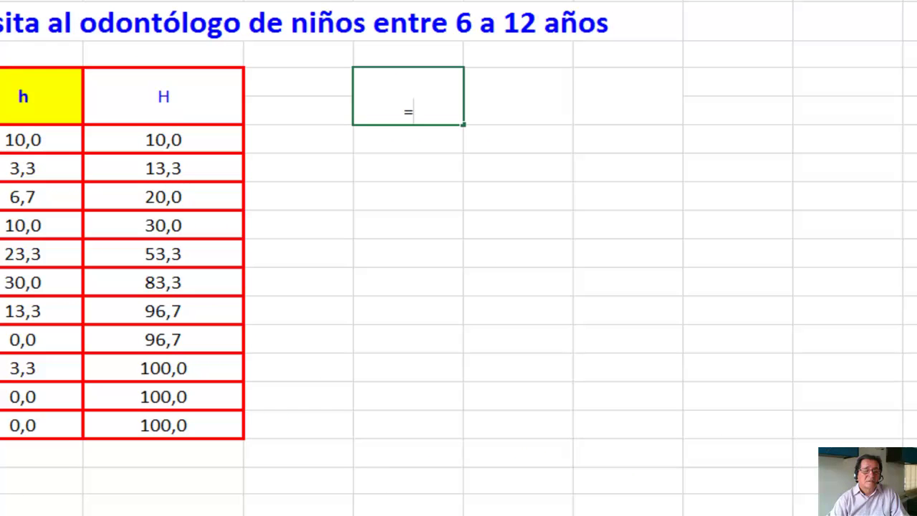
# Enter the heading formula =D9 in column I and reselect that cell
pyautogui.write('D9')
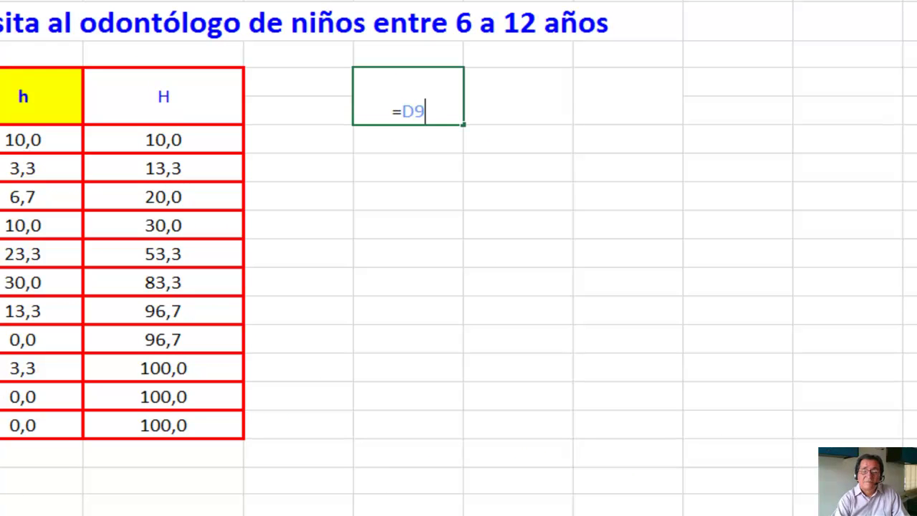
pyautogui.press('Return')
pyautogui.press('Up')
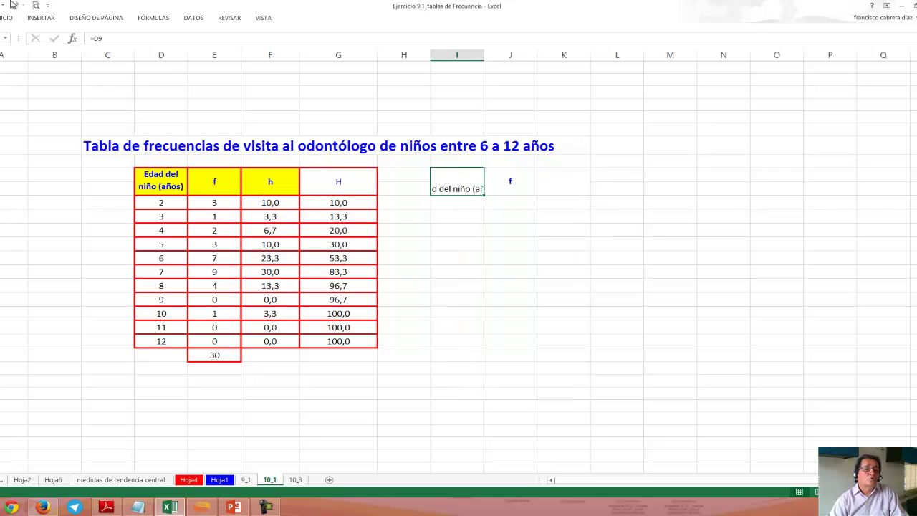
# Centre the heading horizontally and vertically through Format Cells > Alignment
pyautogui.click(15, 18)
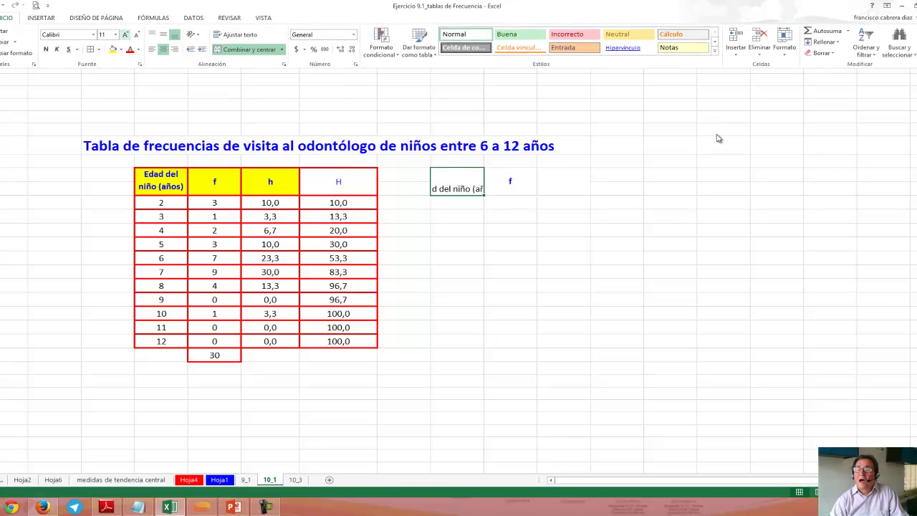
pyautogui.click(786, 56)
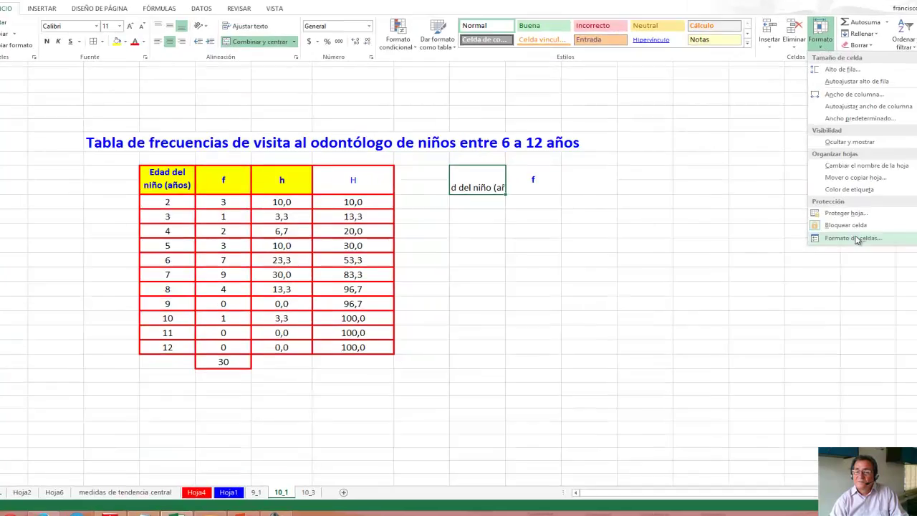
pyautogui.click(815, 237)
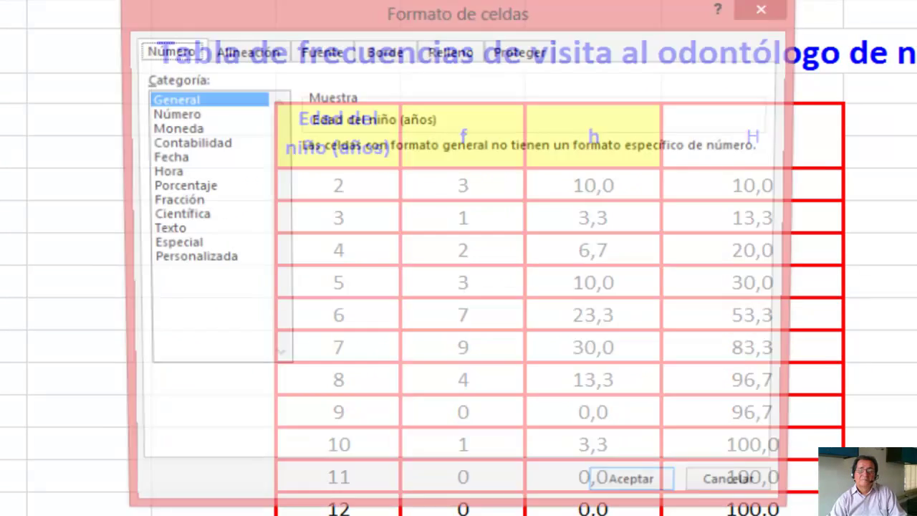
pyautogui.click(239, 52)
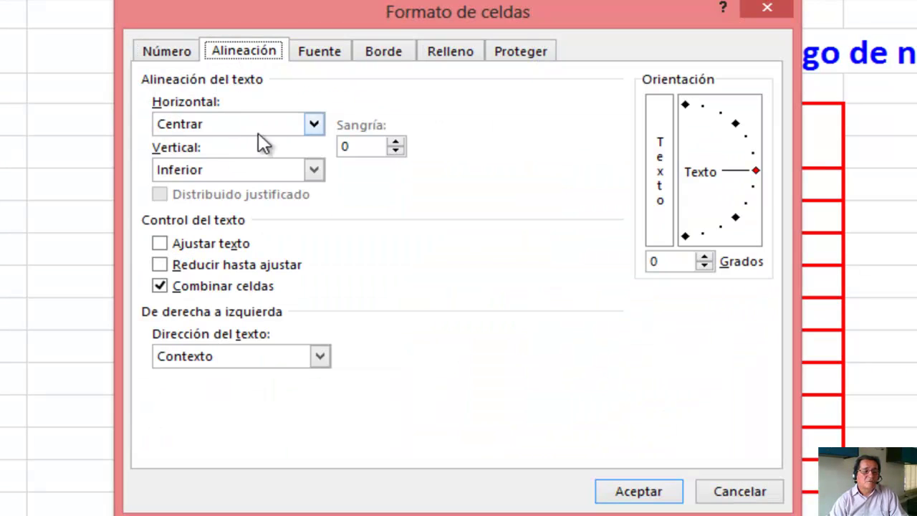
pyautogui.click(312, 124)
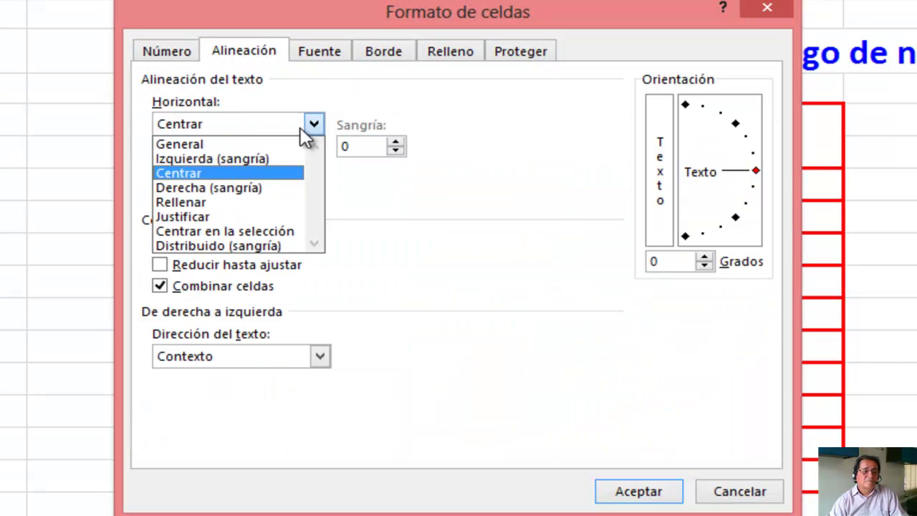
pyautogui.click(206, 174)
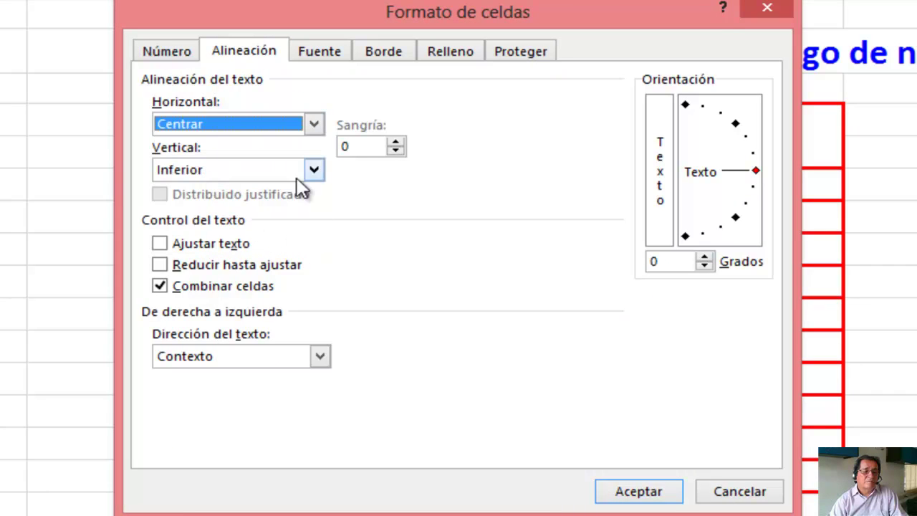
pyautogui.click(314, 171)
pyautogui.click(207, 205)
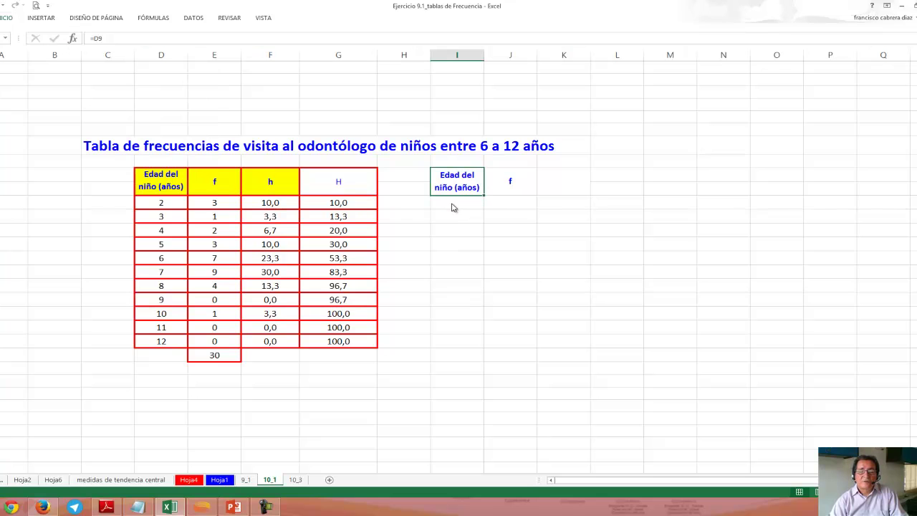
pyautogui.press('Return')
# Link the first row of the side table with =D11 (age 2) and =E11 (frequency 3)
pyautogui.click(452, 203)
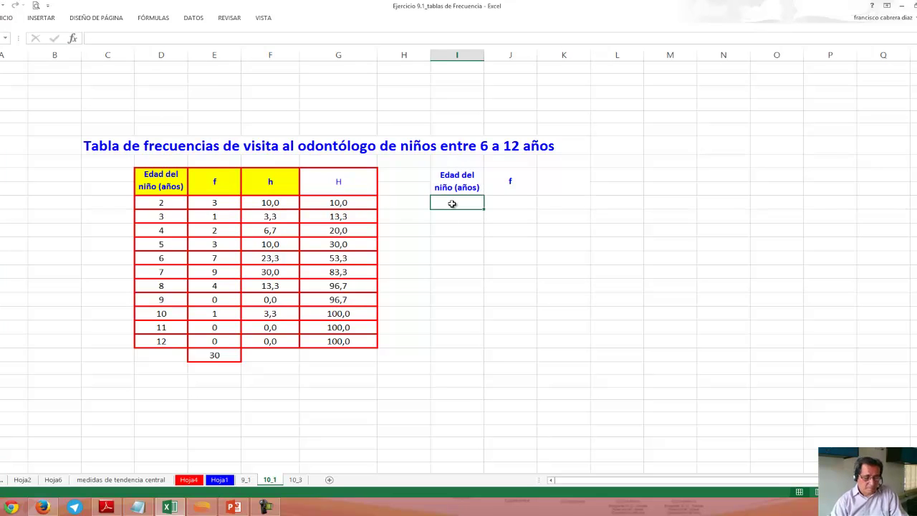
pyautogui.write('=')
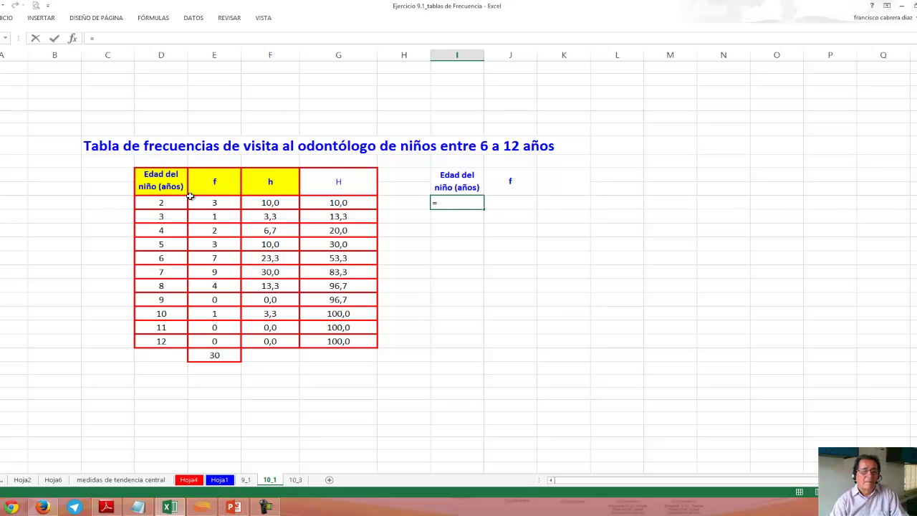
pyautogui.click(163, 203)
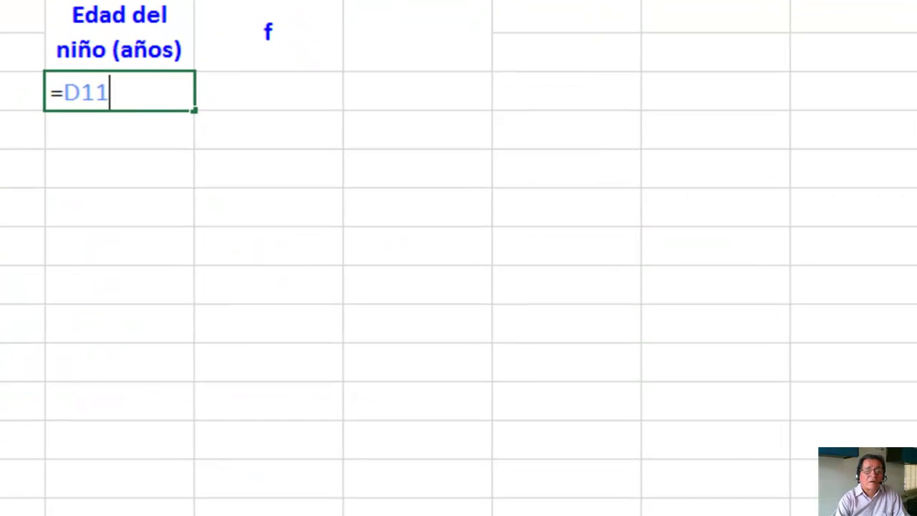
pyautogui.press('Return')
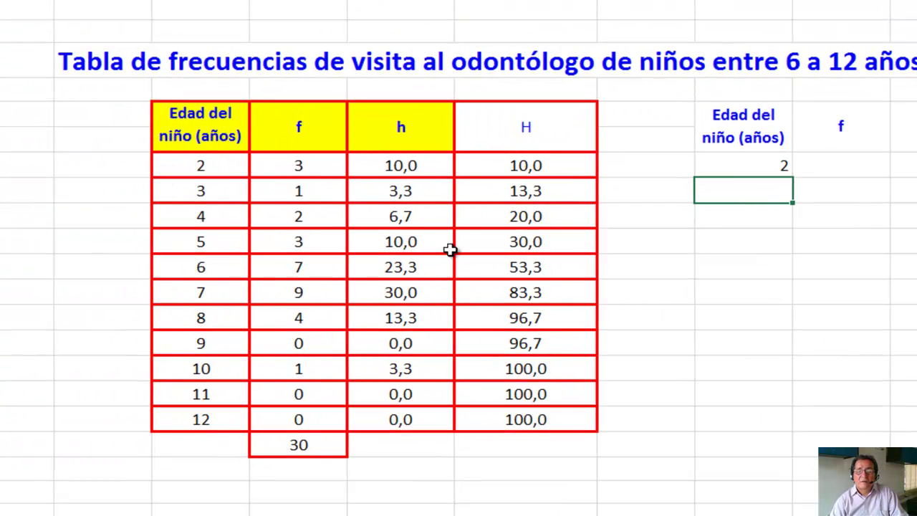
pyautogui.click(839, 165)
pyautogui.doubleClick(838, 165)
pyautogui.write('=')
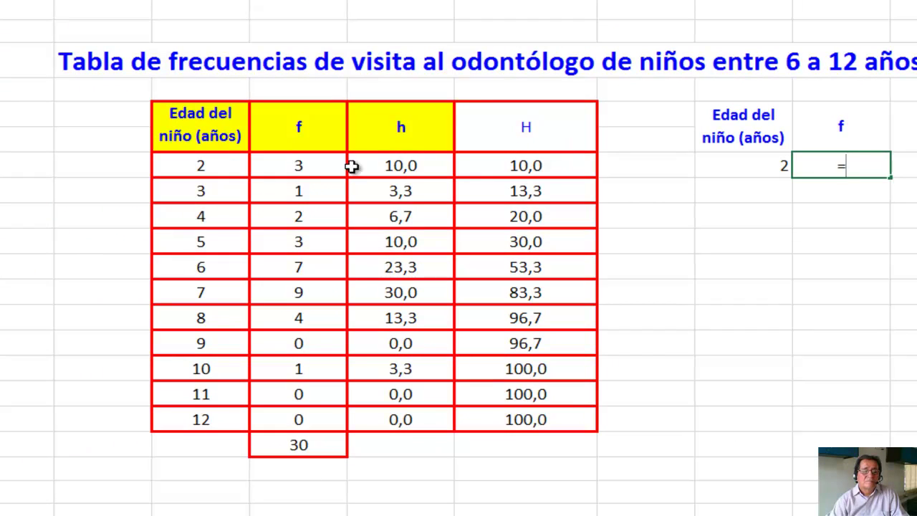
pyautogui.click(324, 168)
pyautogui.press('Return')
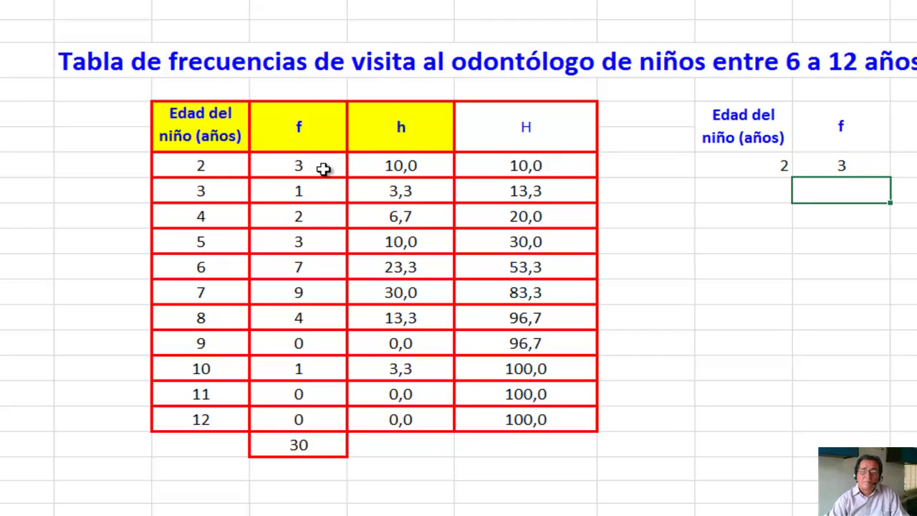
# Fill both formulas down through age 12 and select the table with its headings
pyautogui.click(774, 163)
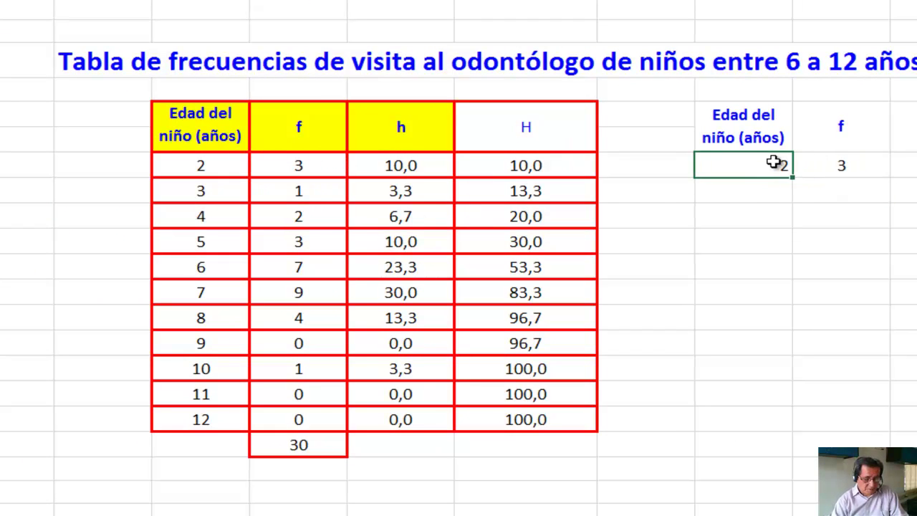
pyautogui.hotkey('shift', 'Right')
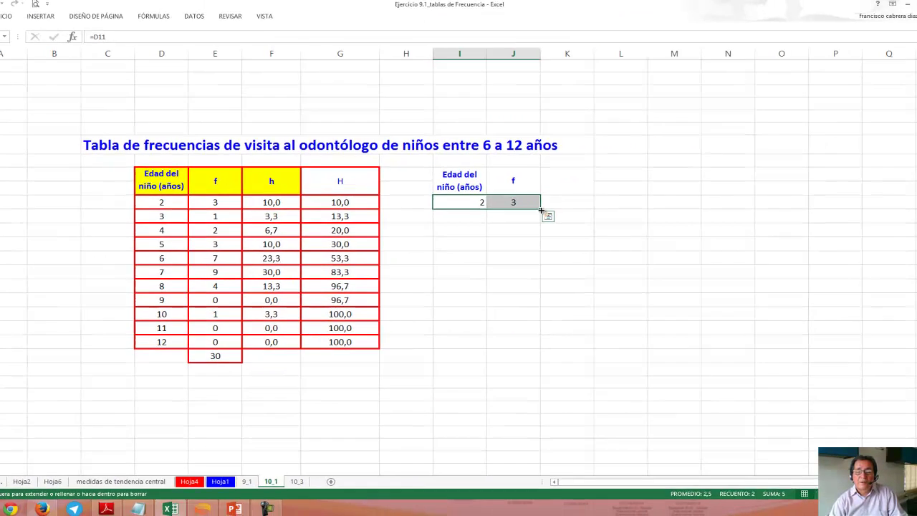
pyautogui.moveTo(541, 210); pyautogui.dragTo(539, 336)
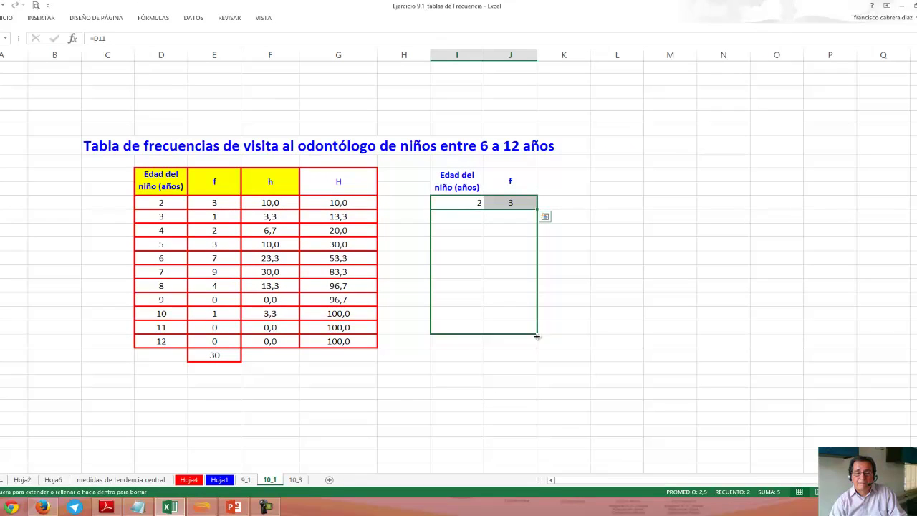
pyautogui.moveTo(538, 343); pyautogui.dragTo(539, 349)
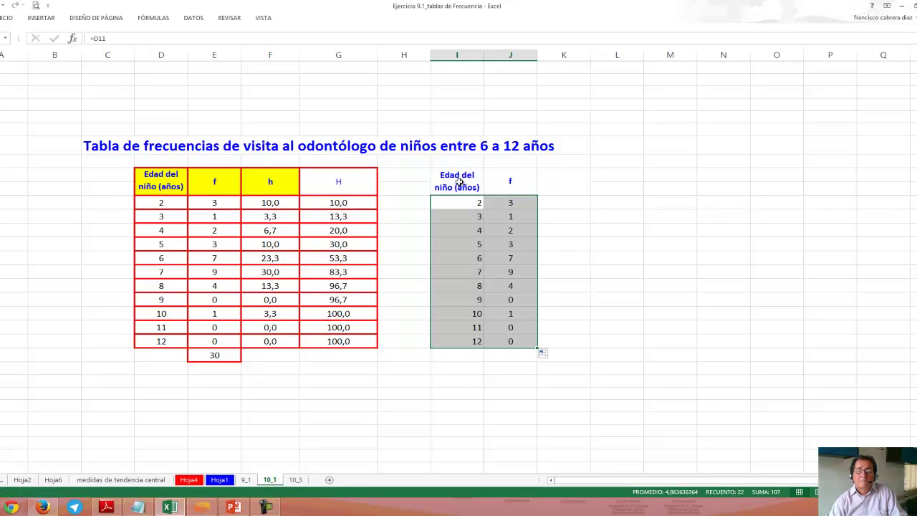
pyautogui.moveTo(459, 182); pyautogui.dragTo(514, 341)
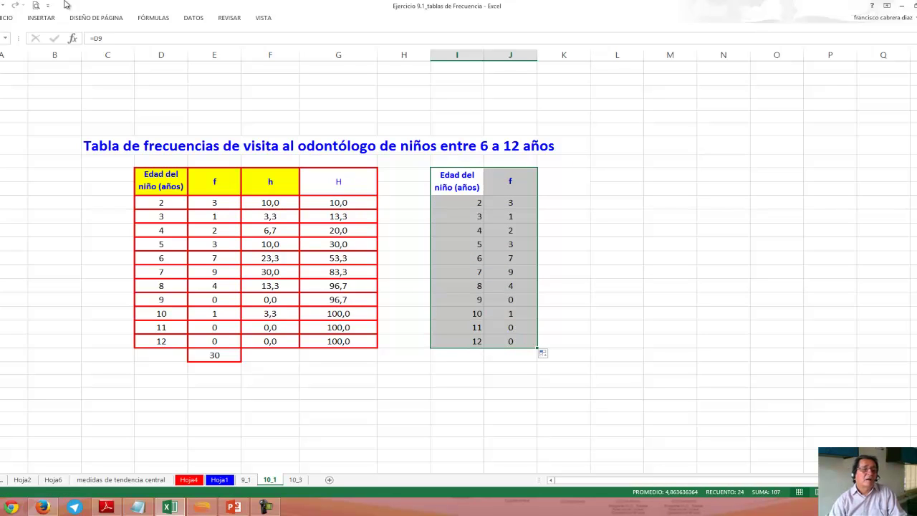
# Insert a clustered column chart of the age/f table and move it to the sheet's upper right
pyautogui.click(45, 23)
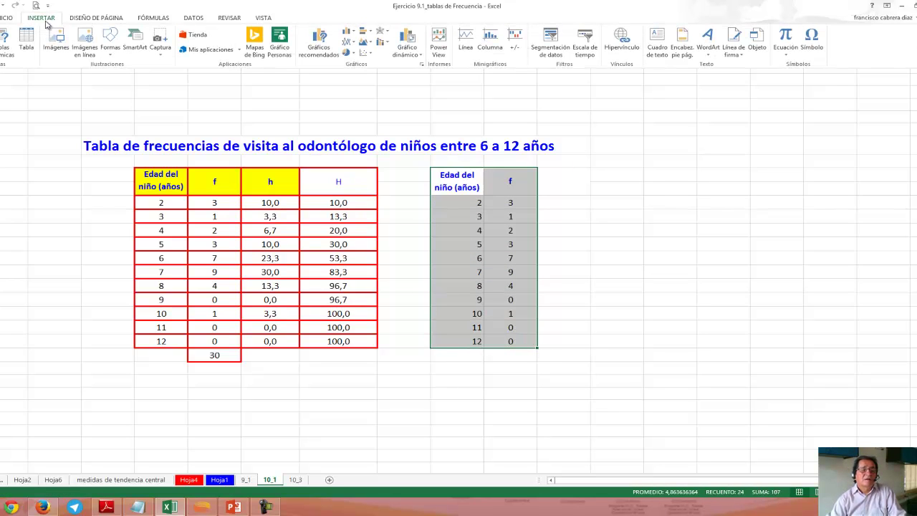
pyautogui.click(348, 34)
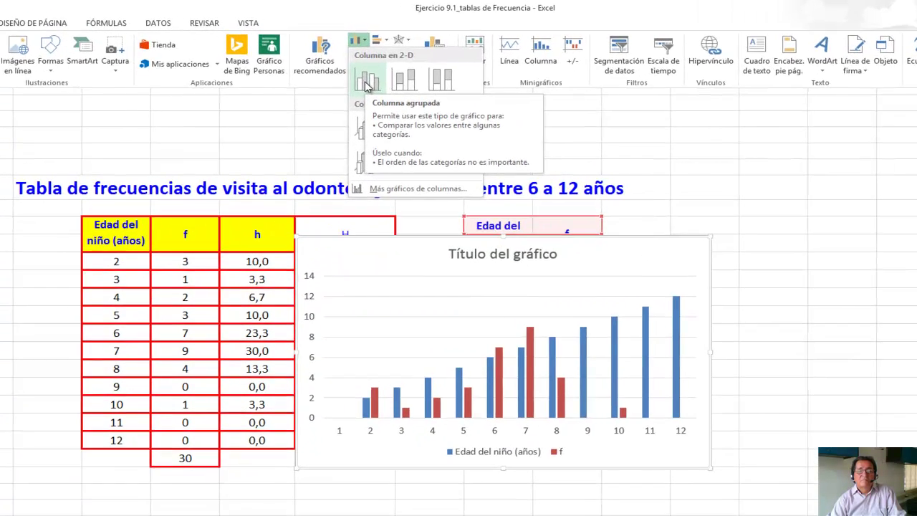
pyautogui.click(356, 64)
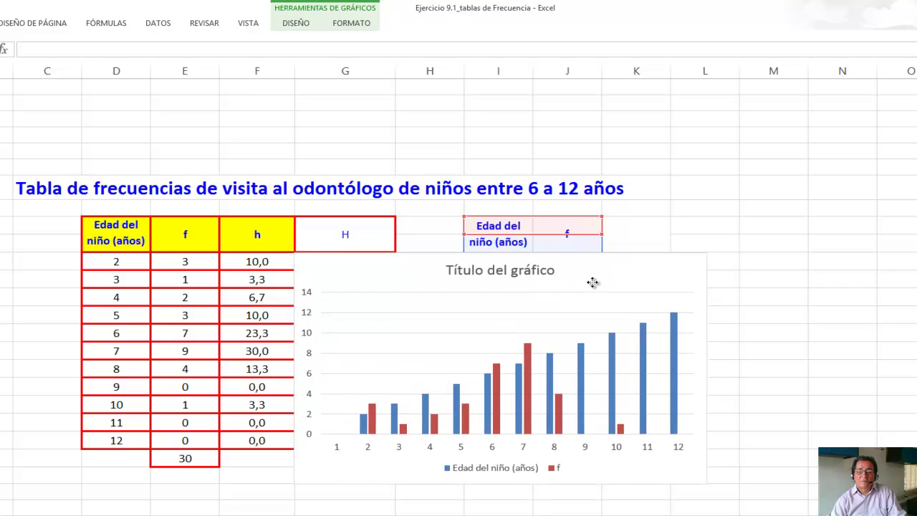
pyautogui.moveTo(593, 274); pyautogui.dragTo(673, 360)
pyautogui.moveTo(597, 244)
pyautogui.mouseDown()
pyautogui.moveTo(766, 178)
pyautogui.moveTo(798, 176)
pyautogui.mouseUp()
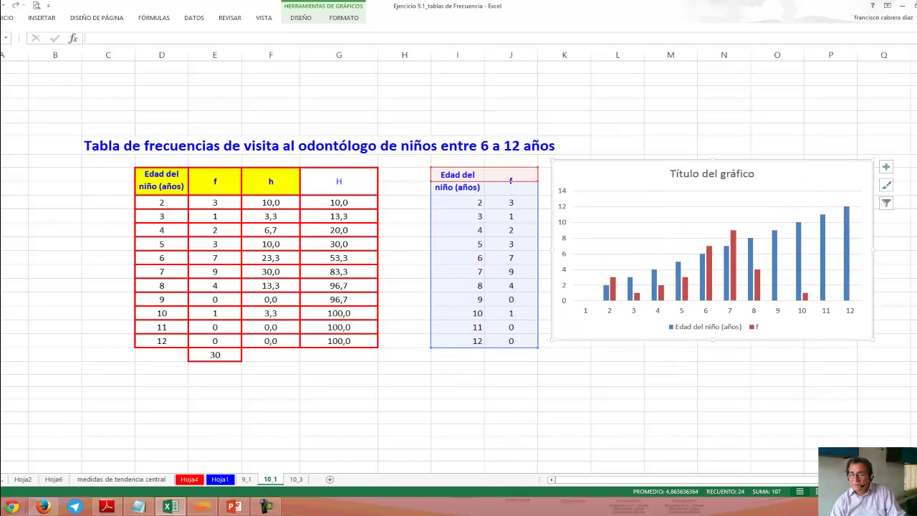
# Enter 'a1' in the side table's age heading so the chart plots only f
pyautogui.hscroll(6, 458, 265)
pyautogui.hscroll(4, 459, 265)
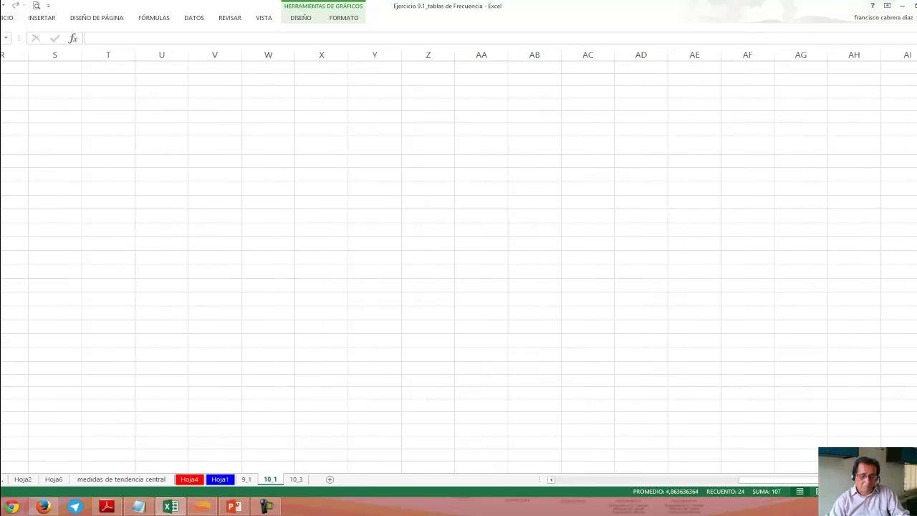
pyautogui.write('a1')
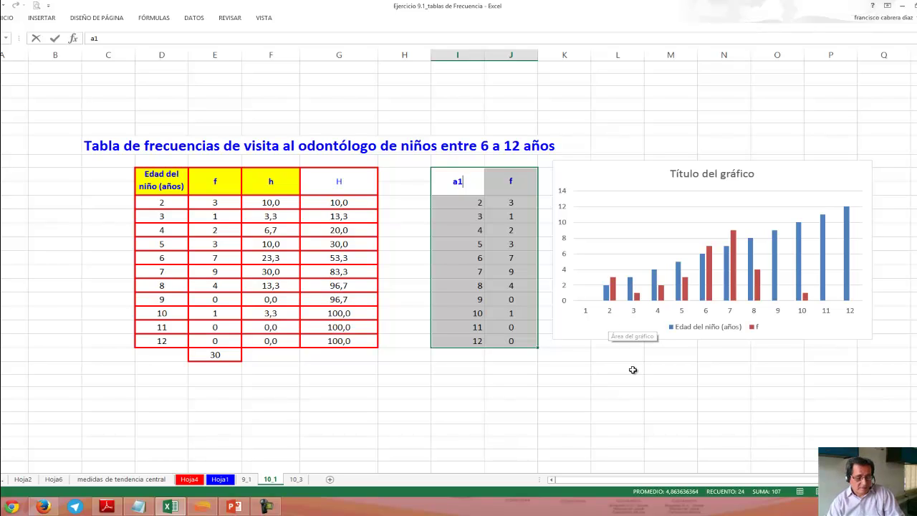
pyautogui.click(457, 181)
pyautogui.keyDown('ctrl'); pyautogui.scroll(2, 457, 181); pyautogui.keyUp('ctrl')
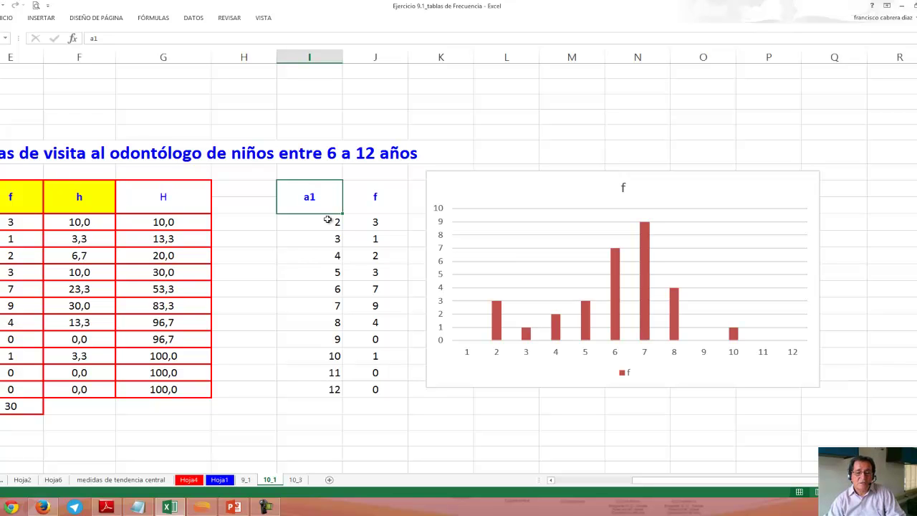
pyautogui.keyDown('ctrl'); pyautogui.scroll(-3, 321, 245); pyautogui.keyUp('ctrl')
pyautogui.keyDown('ctrl'); pyautogui.scroll(1, 321, 245); pyautogui.keyUp('ctrl')
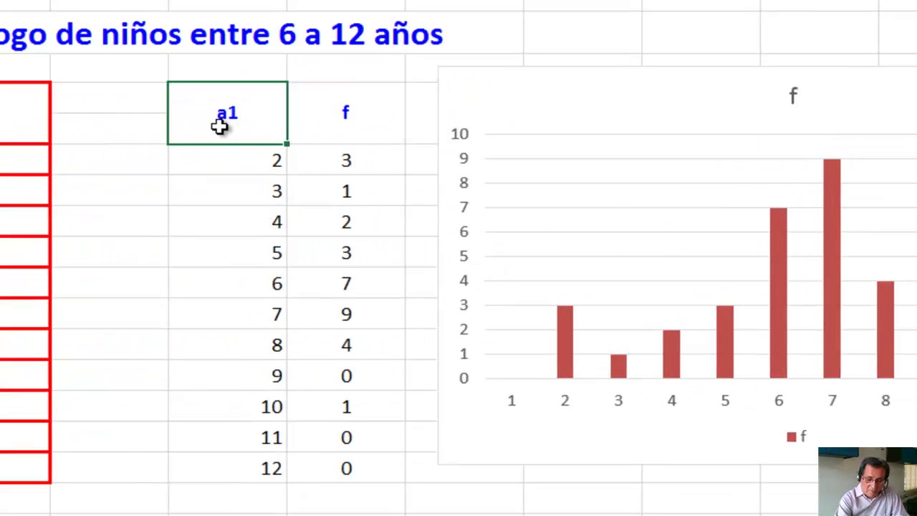
# Replace the age heading with =D9, linking it to the original 'Edad del niño (años)' heading
pyautogui.write('=')
pyautogui.click(170, 178)
pyautogui.press('Return')
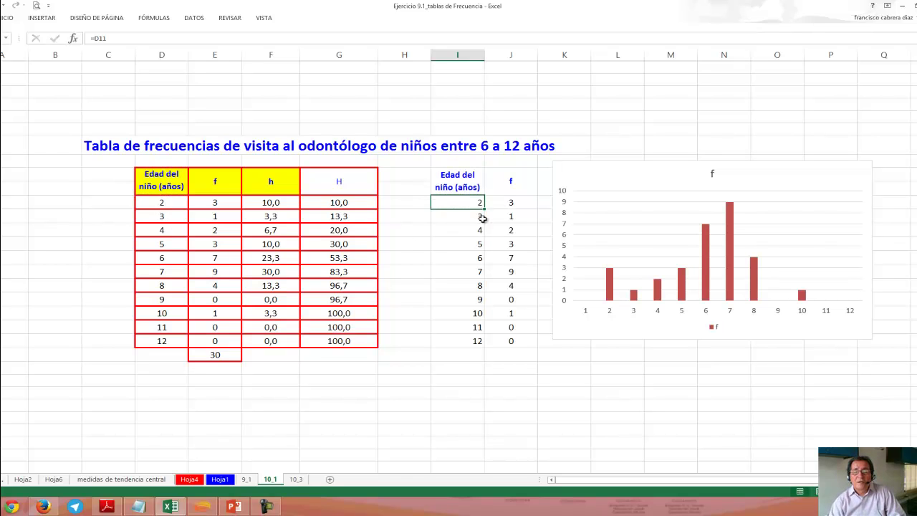
pyautogui.click(502, 206)
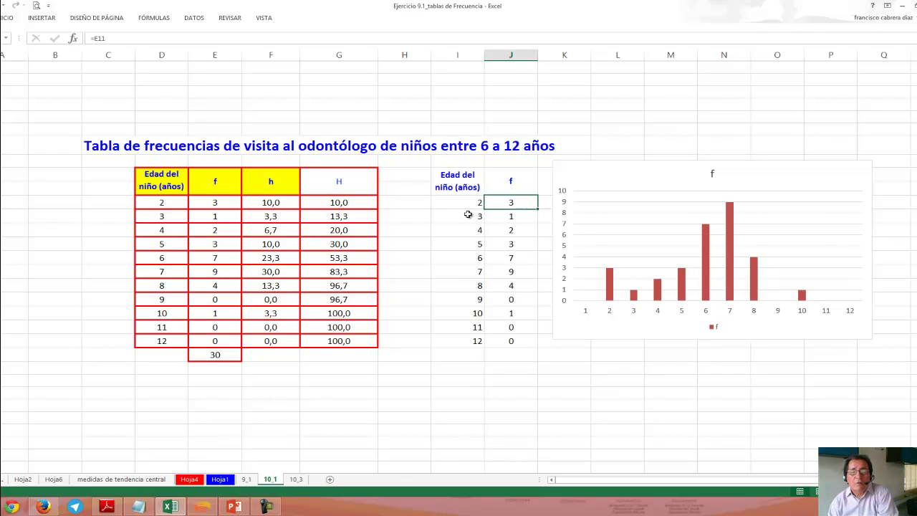
pyautogui.click(467, 216)
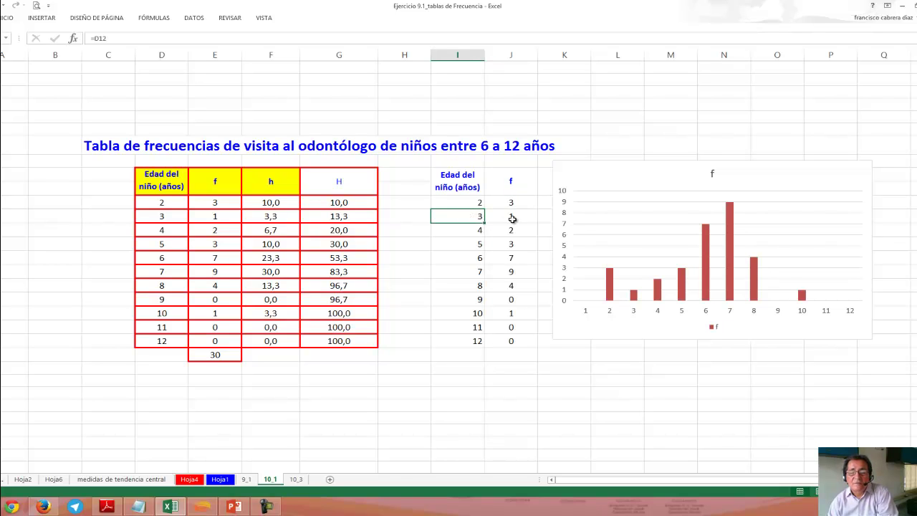
pyautogui.click(504, 220)
pyautogui.click(477, 230)
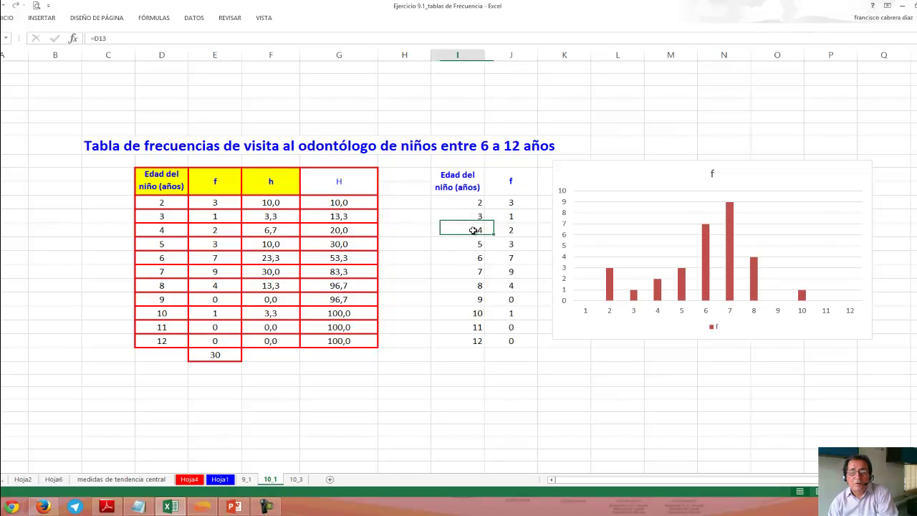
pyautogui.click(507, 231)
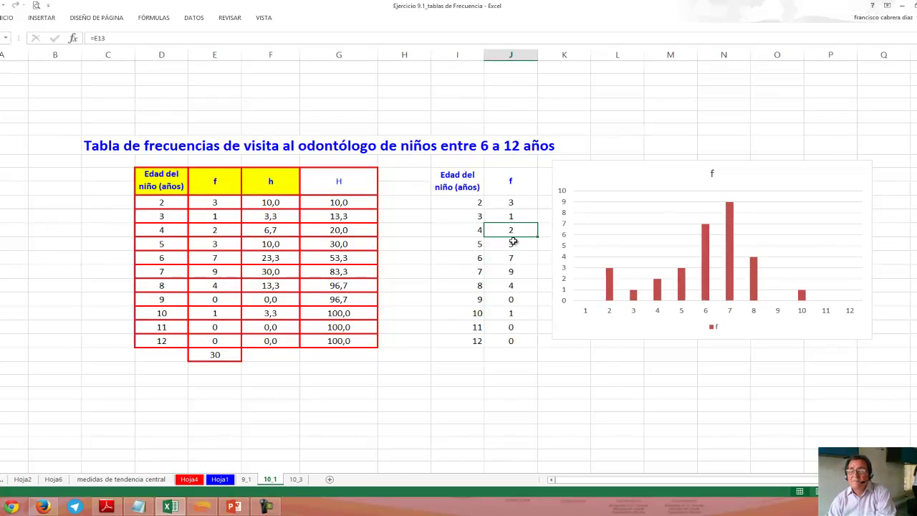
pyautogui.click(709, 174)
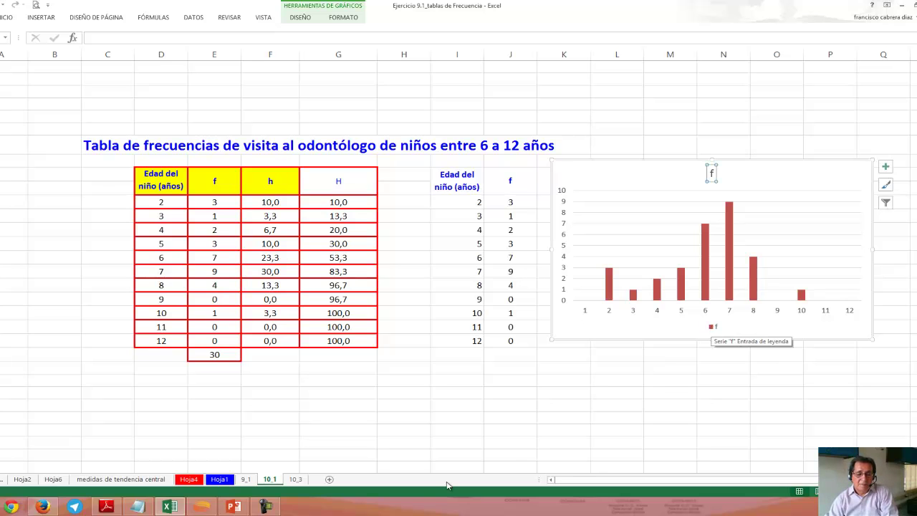
# Present the slides through Tabla 2.9 and Ejemplo 10.3 to Tabla 2.11, then exit the show
pyautogui.click(236, 507)
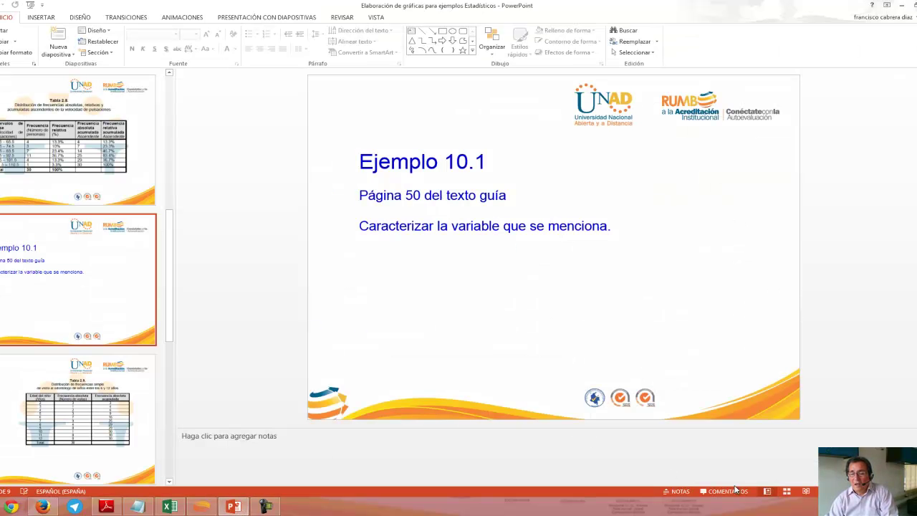
pyautogui.hotkey('shift', 'F5')
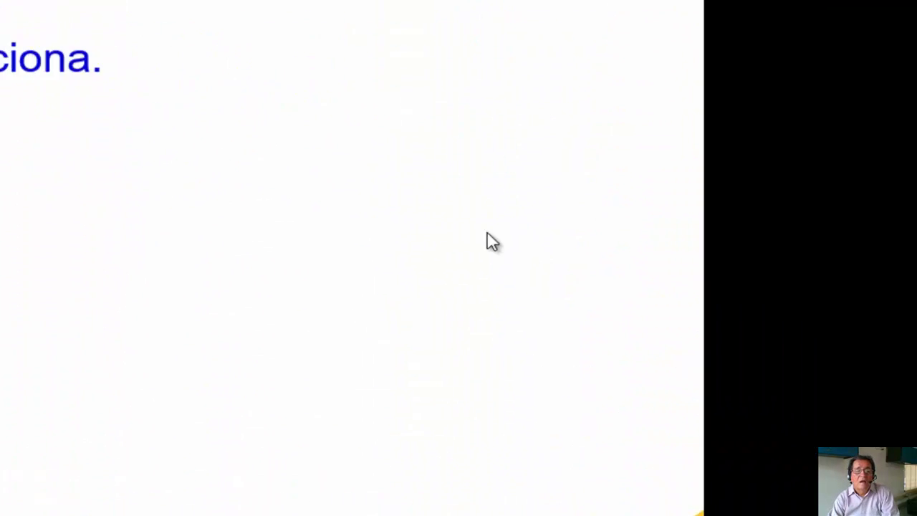
pyautogui.click(717, 387)
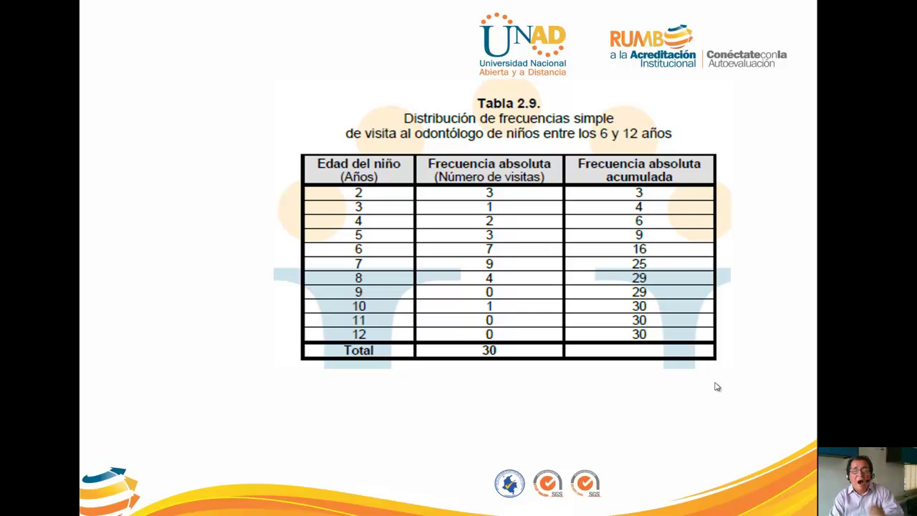
pyautogui.click(717, 387)
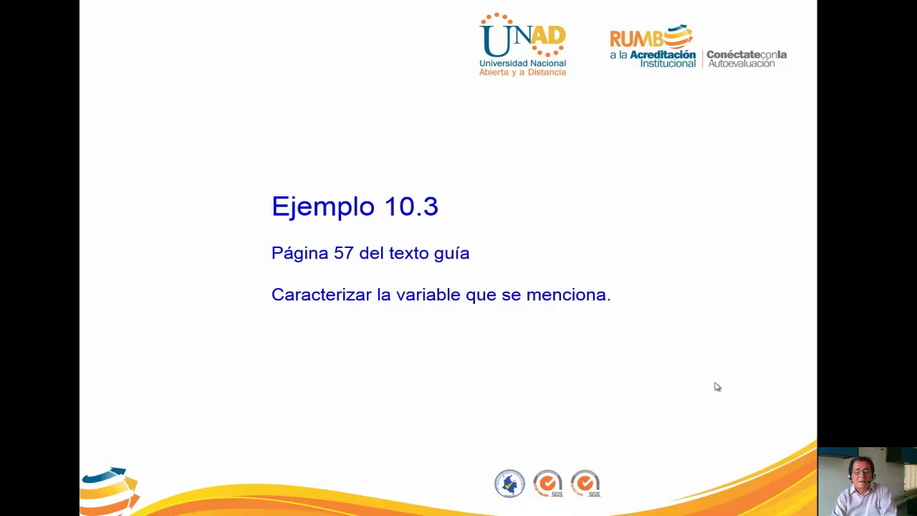
pyautogui.click(717, 387)
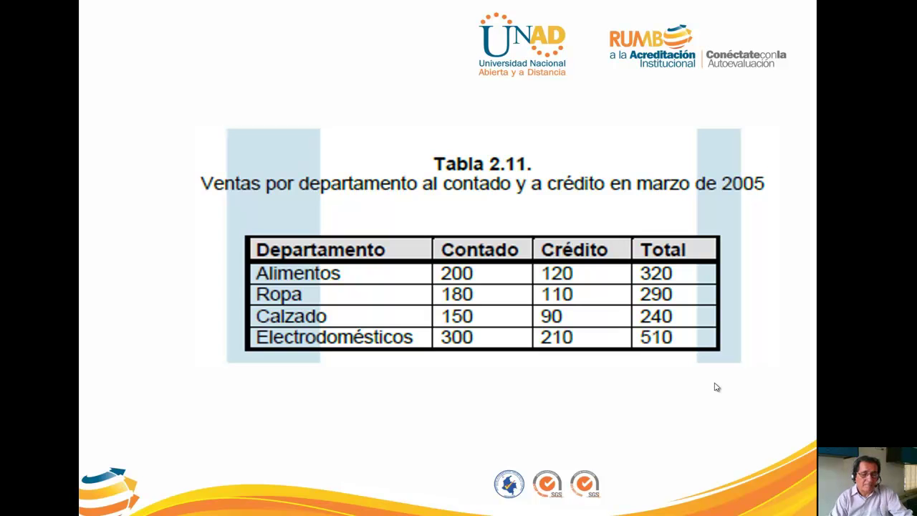
pyautogui.press('Escape')
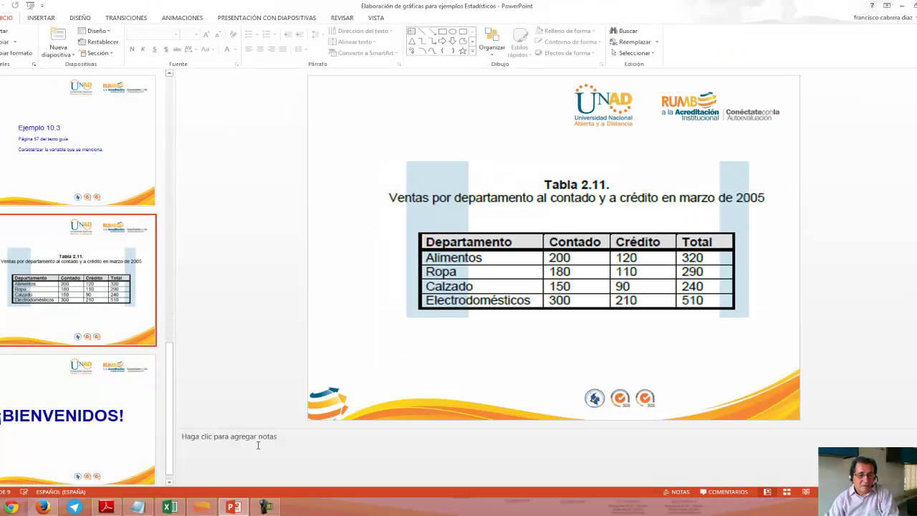
# Back in Excel, show sheet 10_3 with the department-sales table (sum 1260) and Tabla 2.11 image
pyautogui.click(171, 508)
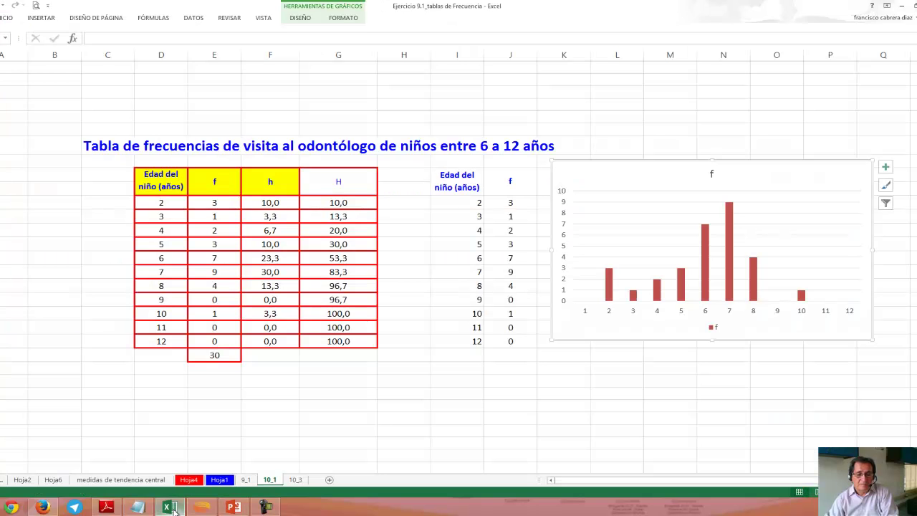
pyautogui.click(295, 481)
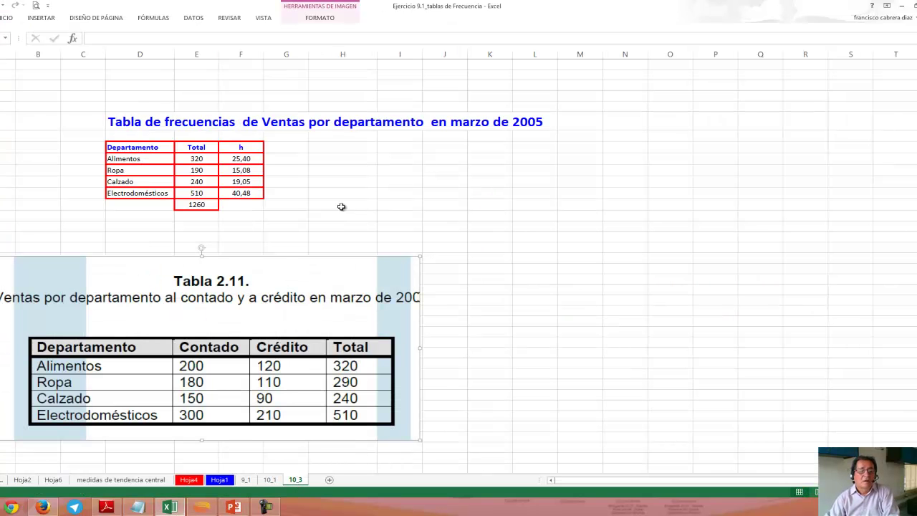
pyautogui.scroll(1, 387, 206)
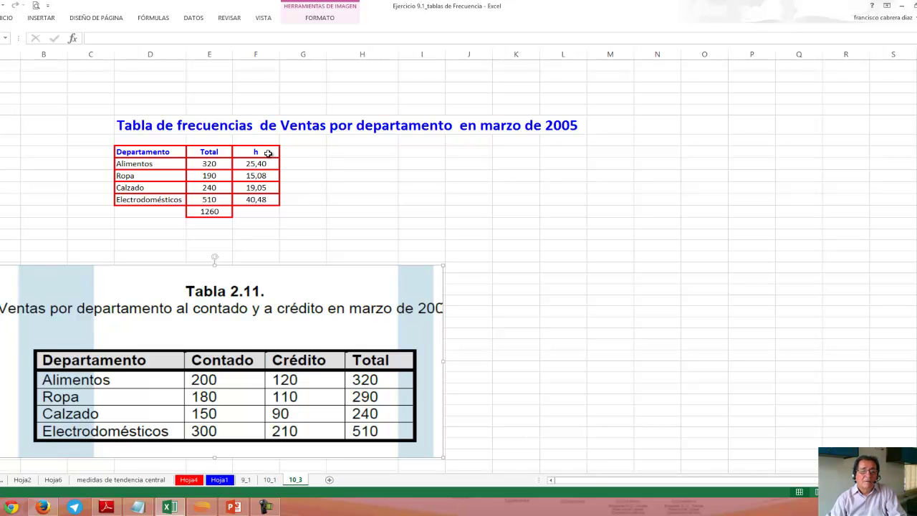
pyautogui.scroll(-2, 301, 170)
pyautogui.scroll(-1, 303, 168)
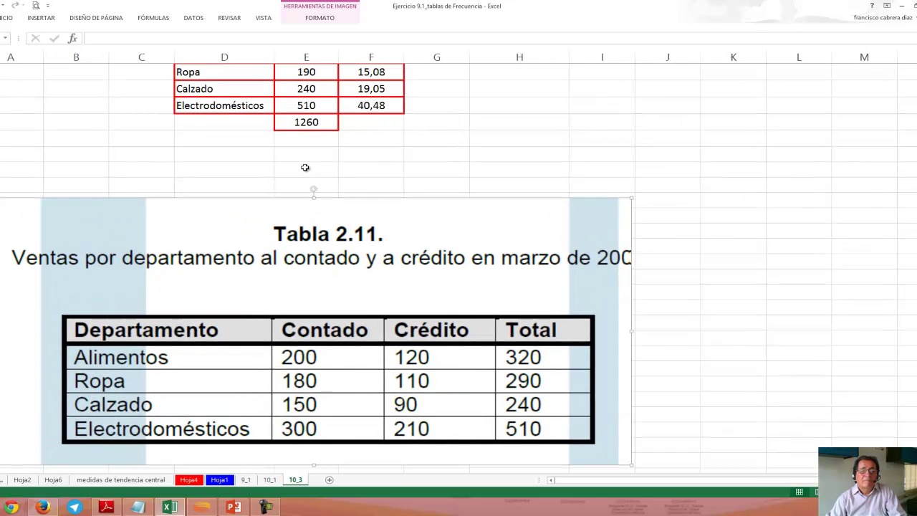
pyautogui.scroll(4, 445, 143)
pyautogui.scroll(1, 444, 142)
pyautogui.scroll(1, 444, 143)
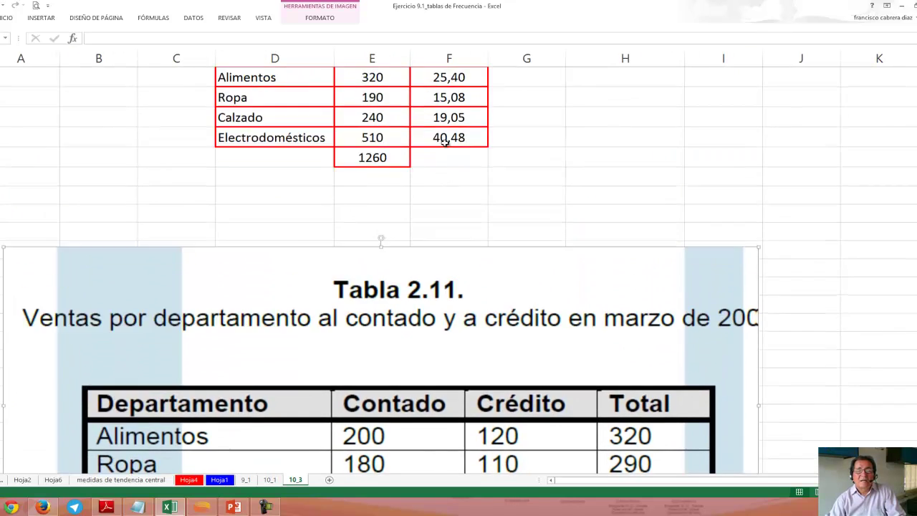
pyautogui.scroll(1, 446, 144)
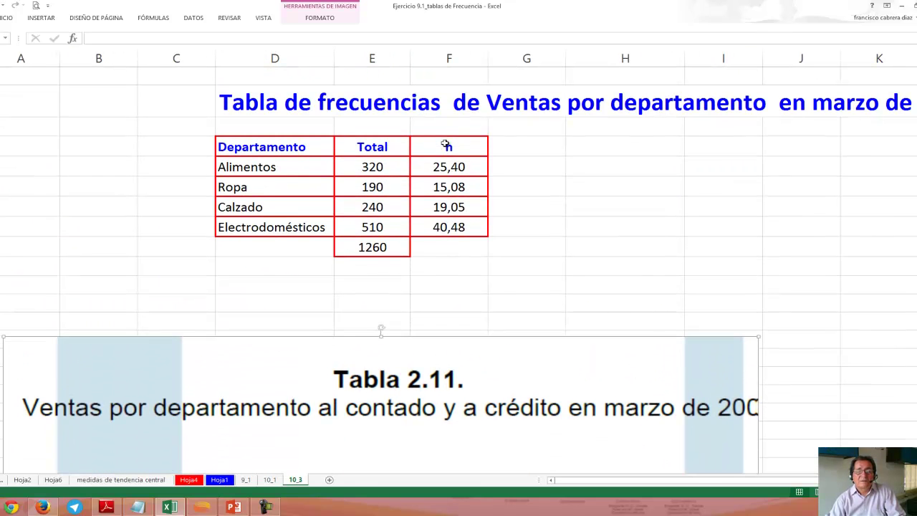
pyautogui.click(357, 167)
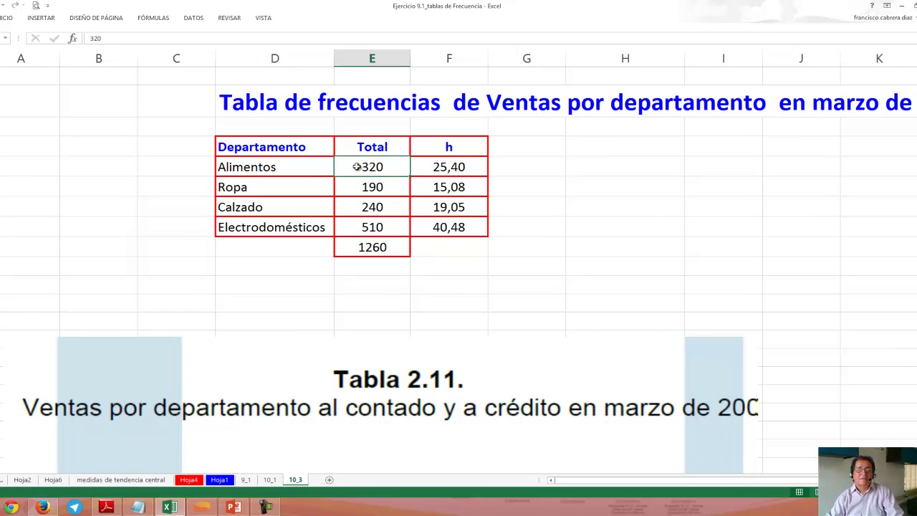
pyautogui.click(285, 169)
pyautogui.click(280, 186)
pyautogui.click(284, 205)
pyautogui.click(277, 228)
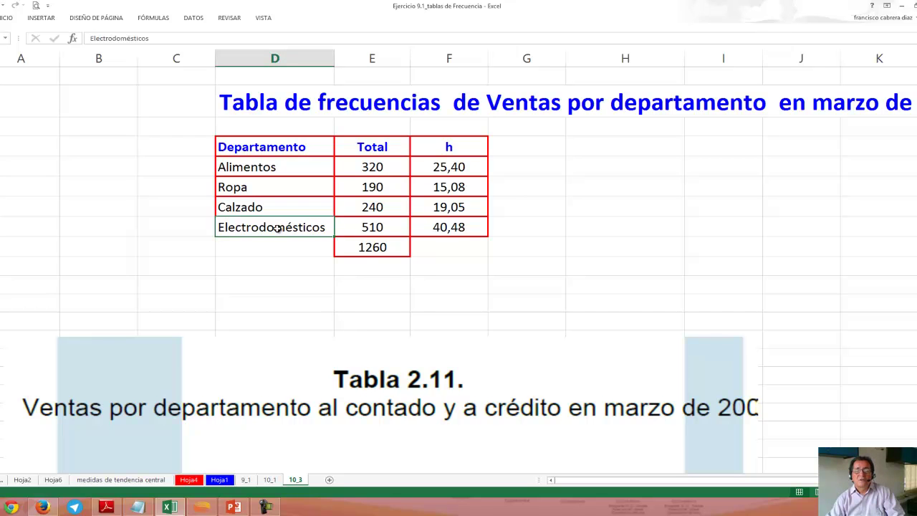